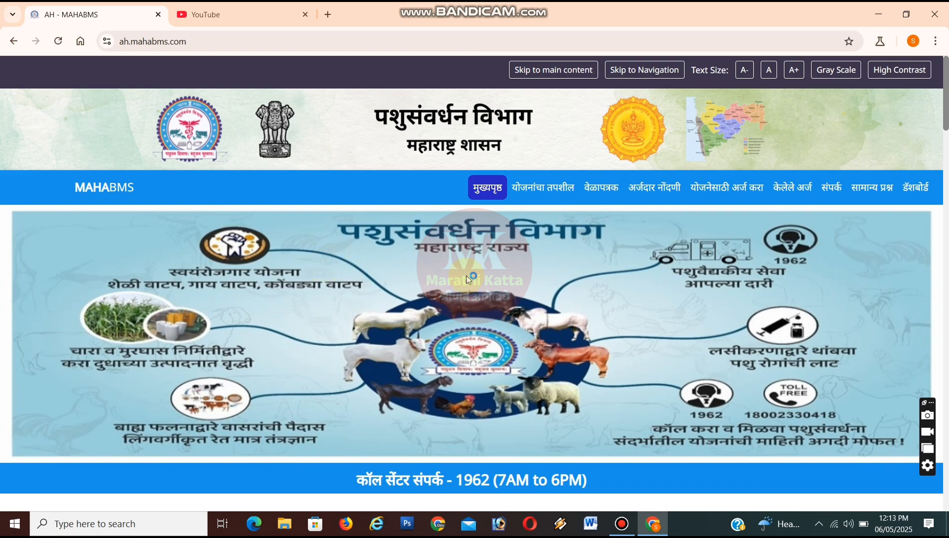
Step: Review the home page's application workflow, notices with application dates, and list of state and district livestock schemes
{"action": "scroll", "coordinate": [628, 317], "scroll_direction": "down", "scroll_amount": 6}
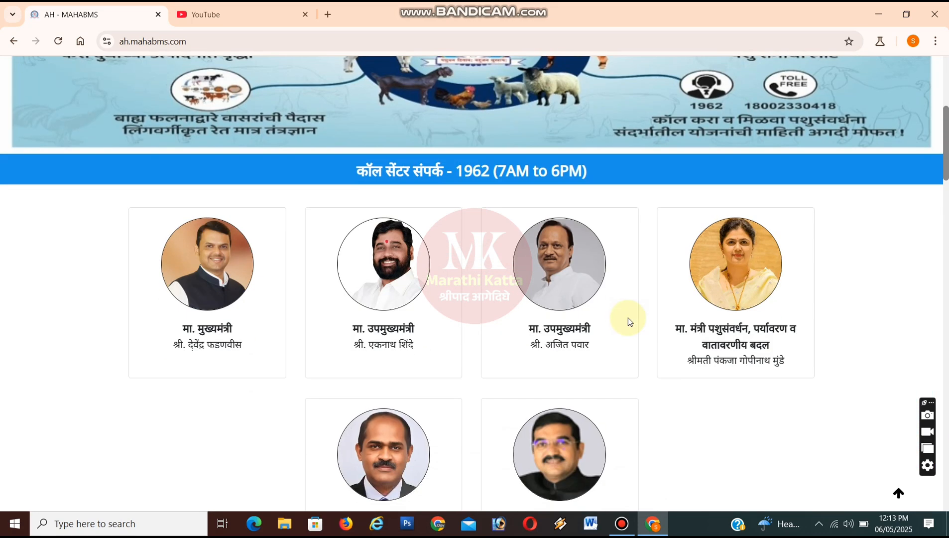
{"action": "scroll", "coordinate": [815, 371], "scroll_direction": "down", "scroll_amount": 10}
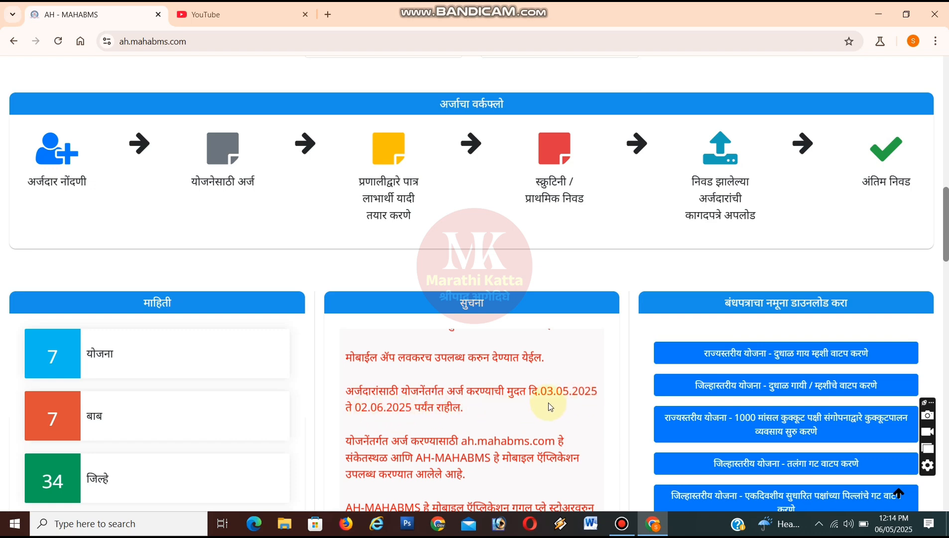
{"action": "scroll", "coordinate": [466, 401], "scroll_direction": "down", "scroll_amount": 9}
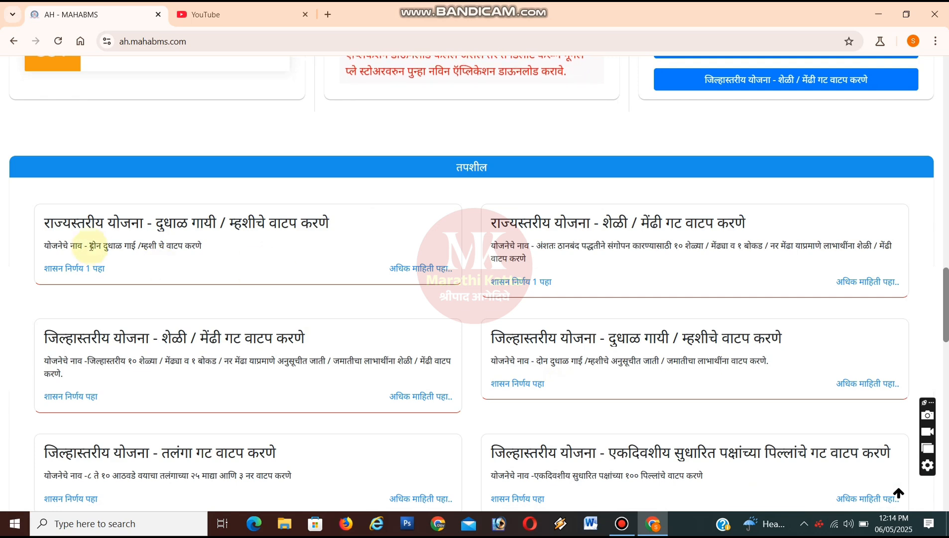
{"action": "scroll", "coordinate": [111, 236], "scroll_direction": "down", "scroll_amount": 1}
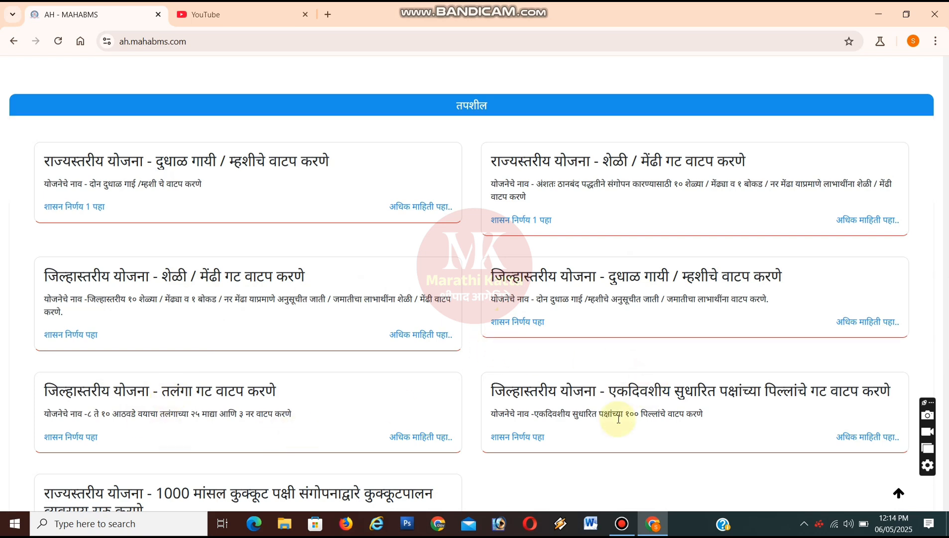
{"action": "scroll", "coordinate": [616, 419], "scroll_direction": "down", "scroll_amount": 1}
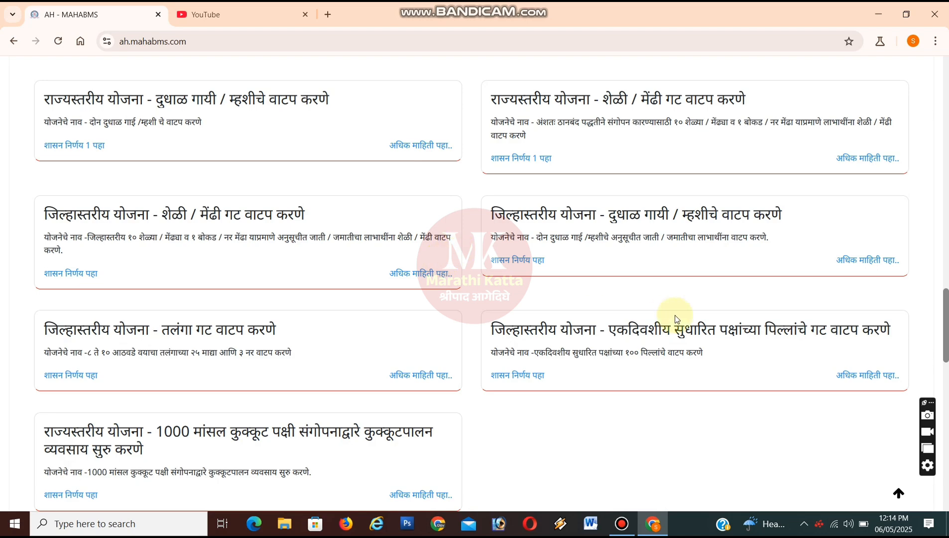
{"action": "scroll", "coordinate": [675, 319], "scroll_direction": "down", "scroll_amount": 6}
{"action": "scroll", "coordinate": [572, 331], "scroll_direction": "up", "scroll_amount": 7}
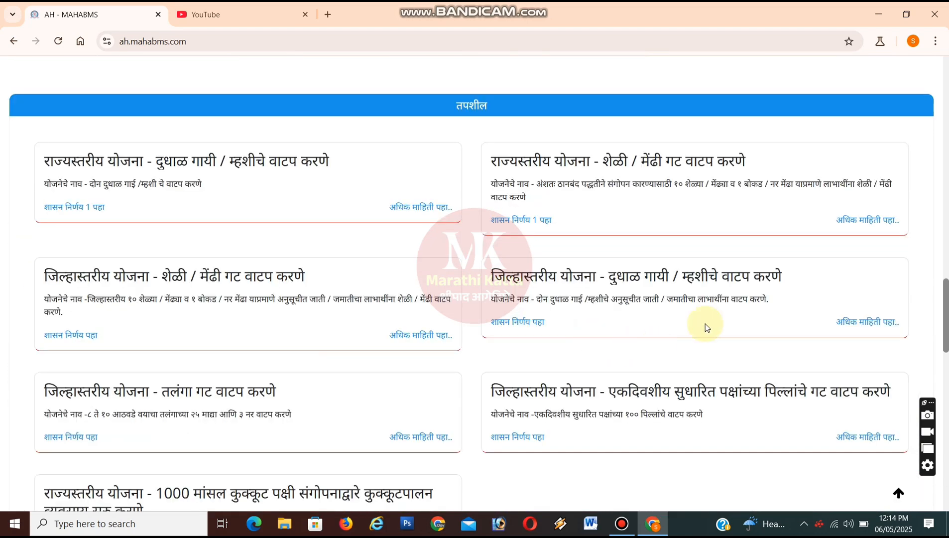
{"action": "scroll", "coordinate": [674, 368], "scroll_direction": "up", "scroll_amount": 10}
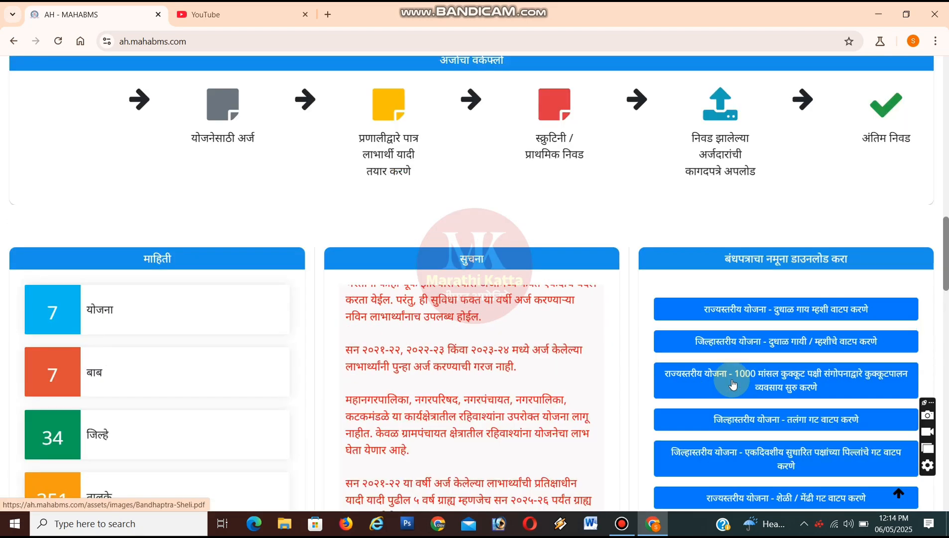
{"action": "scroll", "coordinate": [730, 380], "scroll_direction": "up", "scroll_amount": 11}
{"action": "scroll", "coordinate": [659, 373], "scroll_direction": "up", "scroll_amount": 6}
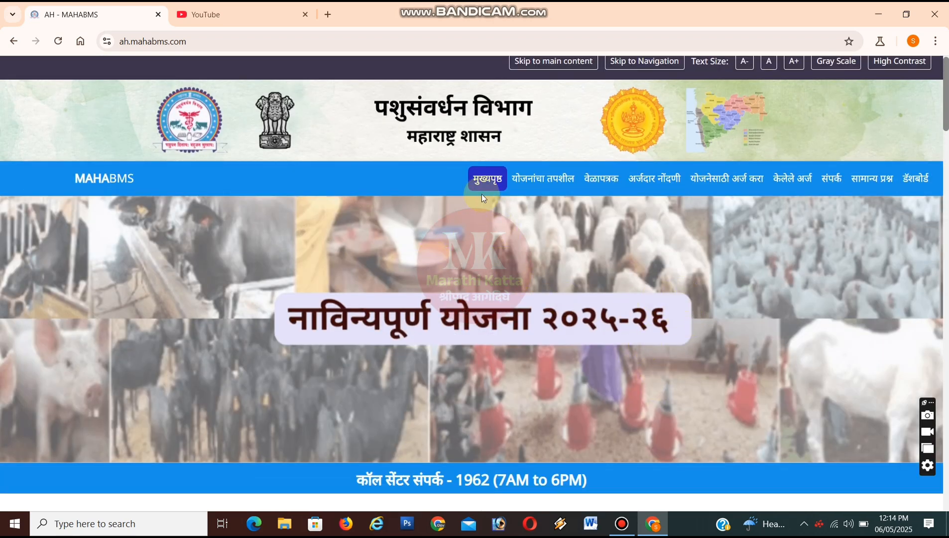
Step: View the scheme details page (योजनांचा तपशील) and the application timetable (वेळापत्रक)
{"action": "left_click", "coordinate": [541, 186]}
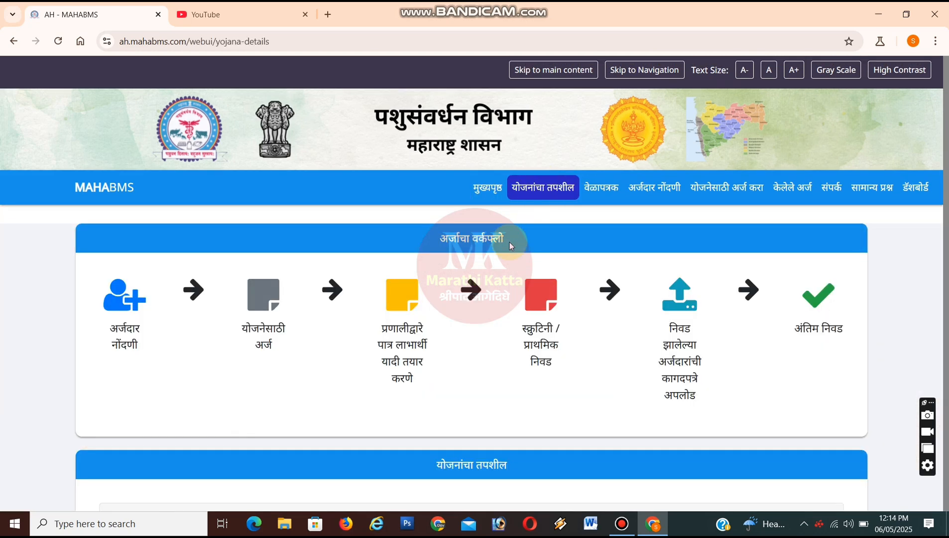
{"action": "left_click", "coordinate": [600, 187]}
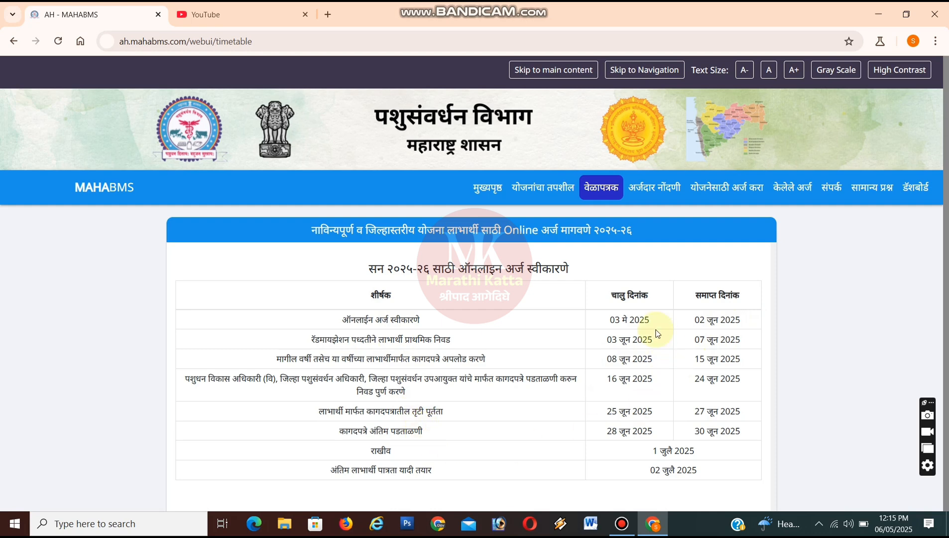
Step: Open the applicant registration form (अर्जदार नोंदणी) and dismiss its instructions notice to reach the personal information fields
{"action": "left_click", "coordinate": [641, 196]}
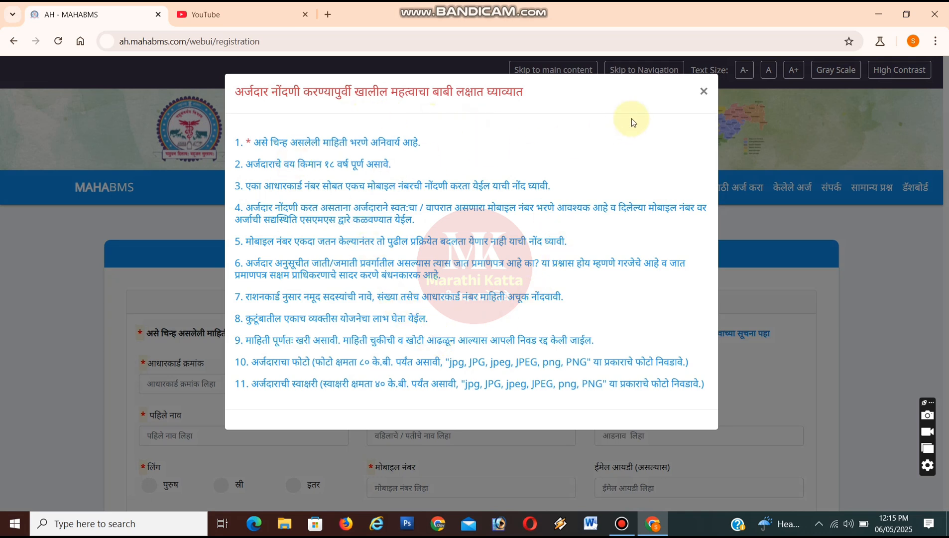
{"action": "left_click", "coordinate": [705, 93]}
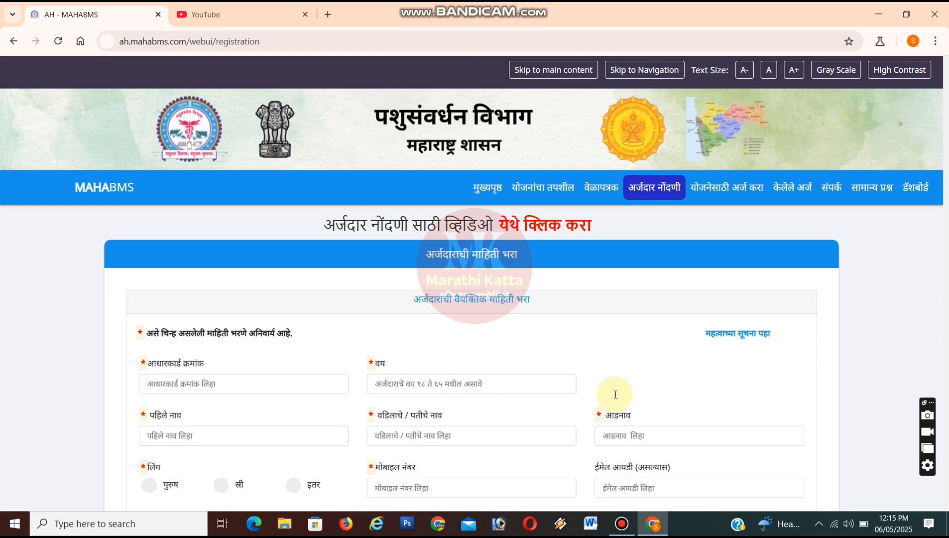
{"action": "scroll", "coordinate": [616, 398], "scroll_direction": "down", "scroll_amount": 1}
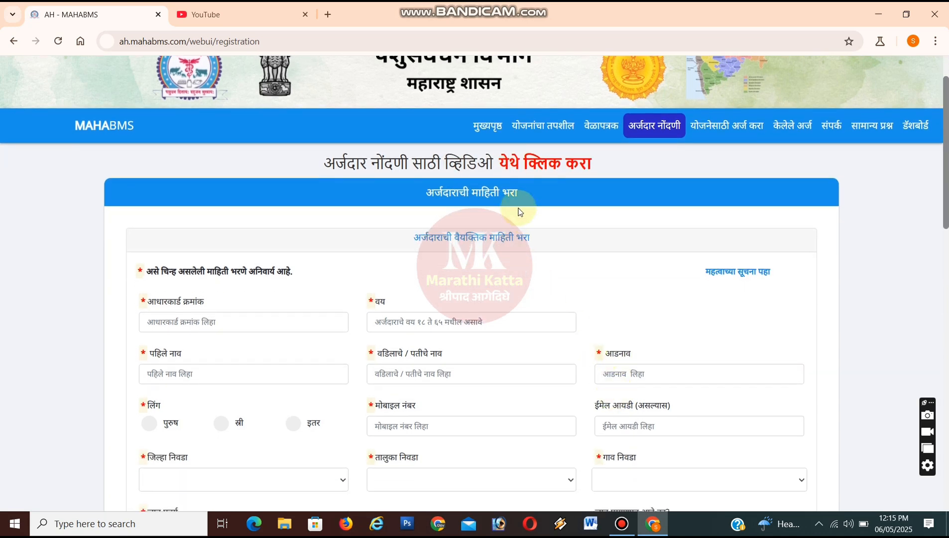
{"action": "scroll", "coordinate": [662, 327], "scroll_direction": "down", "scroll_amount": 2}
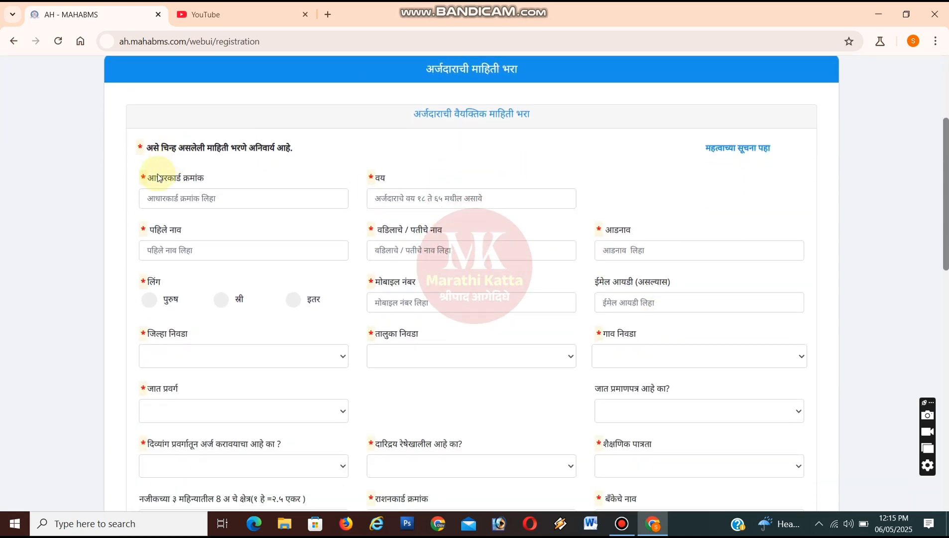
Step: Go through the empty Aadhaar, age, name, mobile and e-mail fields, choosing पुरुष as the gender
{"action": "left_click", "coordinate": [146, 199]}
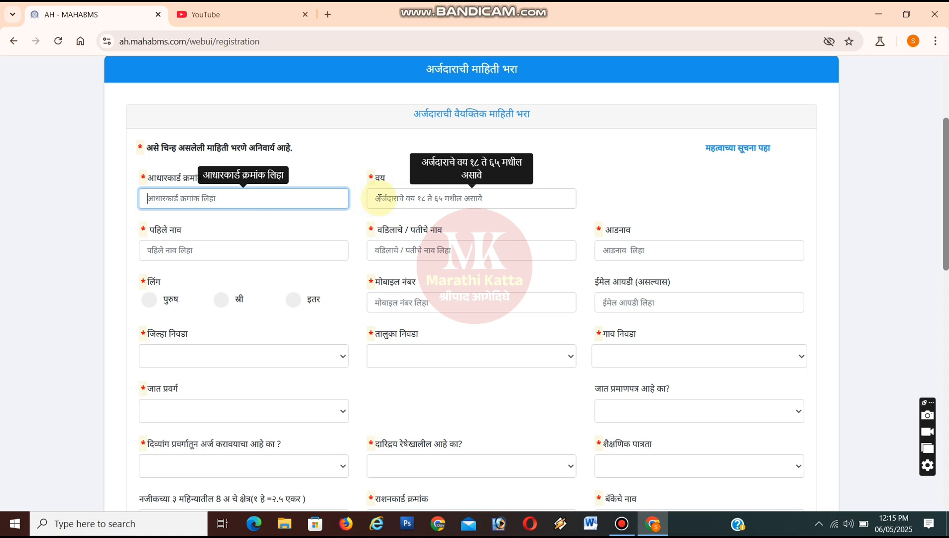
{"action": "left_click", "coordinate": [379, 198]}
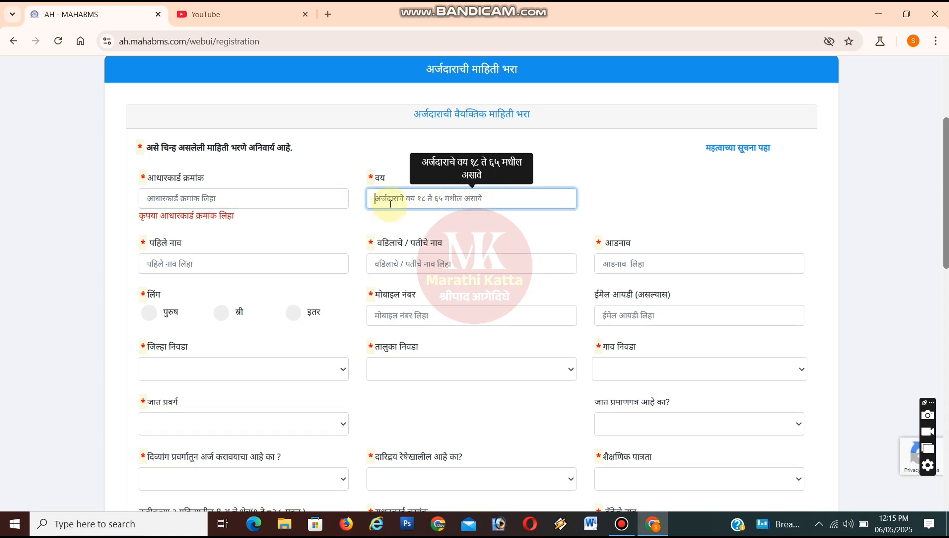
{"action": "left_click", "coordinate": [151, 264]}
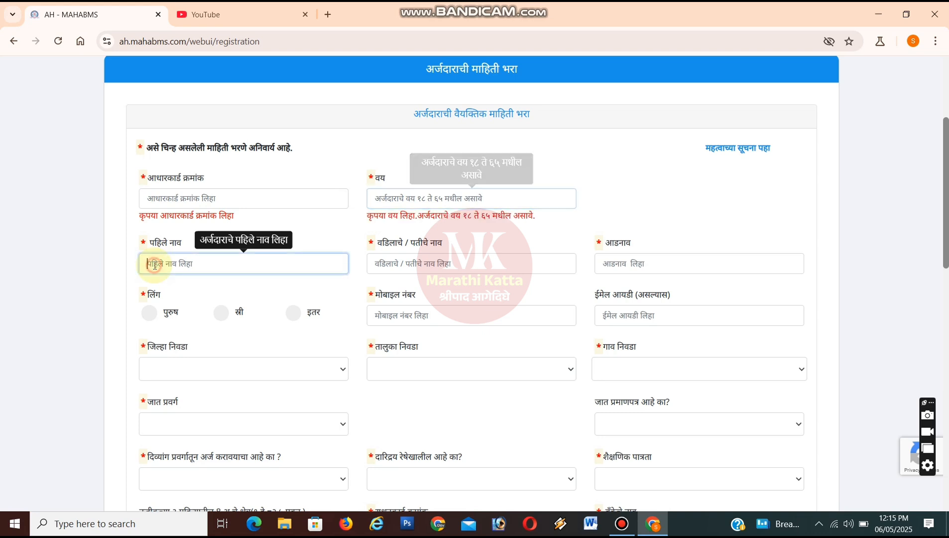
{"action": "left_click", "coordinate": [371, 261]}
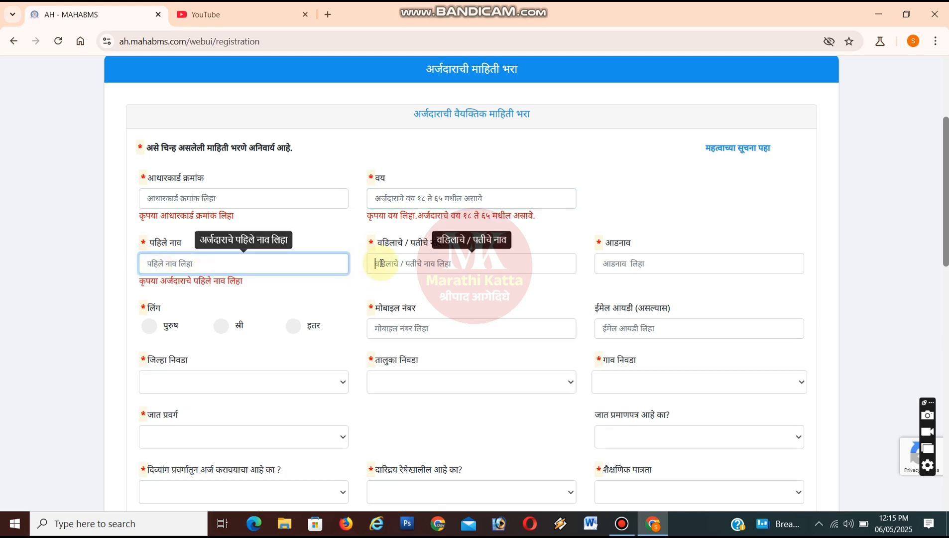
{"action": "left_click", "coordinate": [631, 256]}
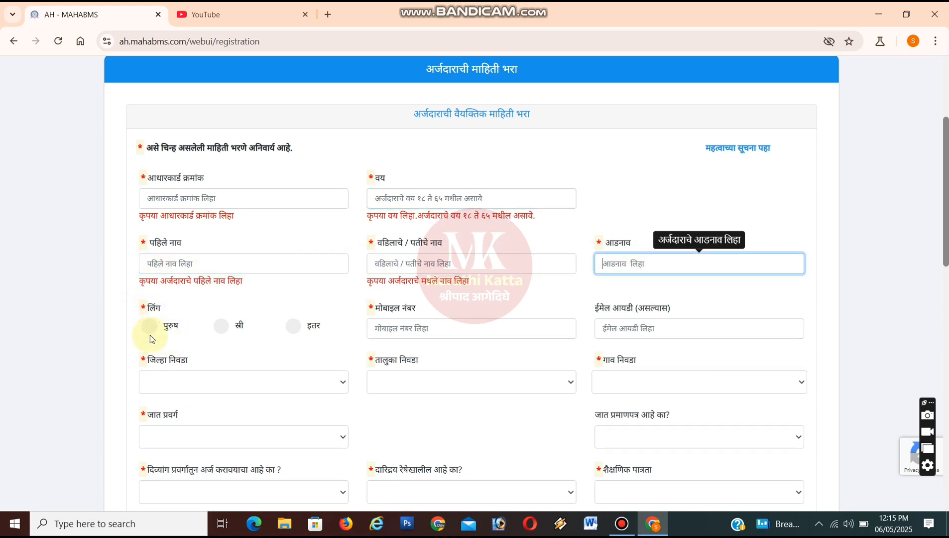
{"action": "key", "text": "Tab"}
{"action": "key", "text": "Right"}
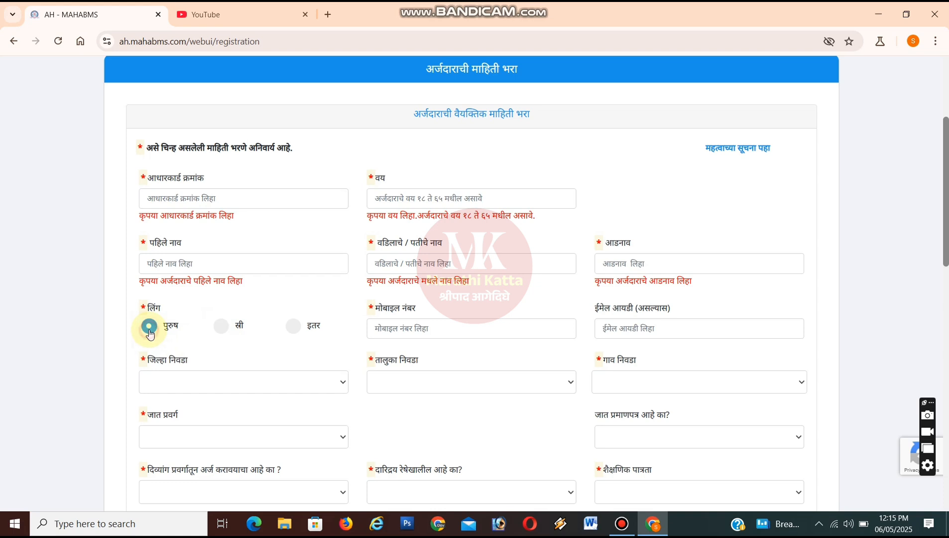
{"action": "left_click", "coordinate": [395, 323]}
{"action": "left_click", "coordinate": [622, 324]}
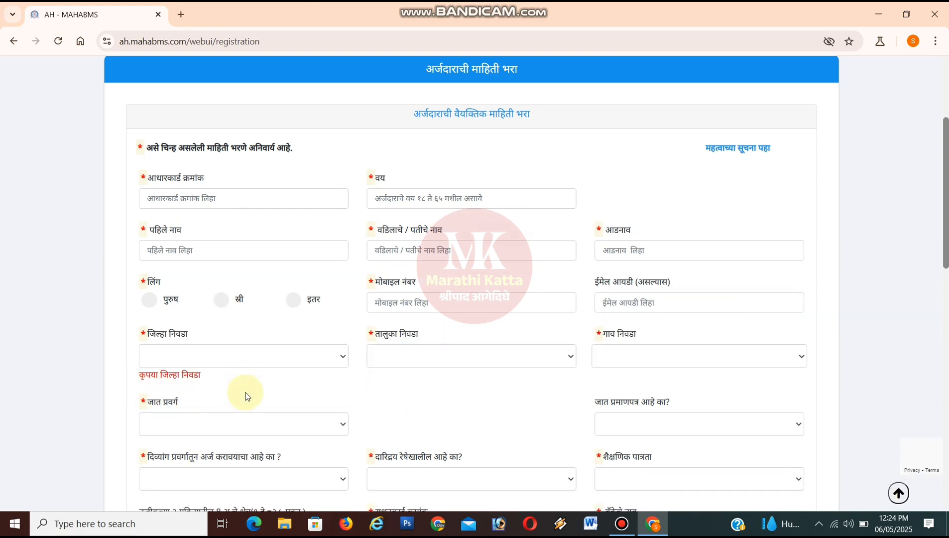
Step: Set both the applicant's district and taluka to हिंगोली
{"action": "left_click", "coordinate": [338, 365]}
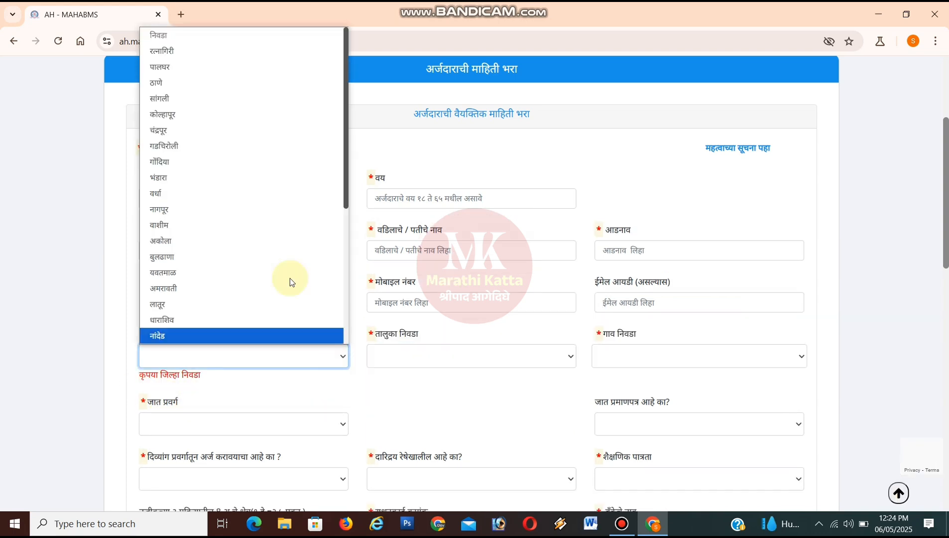
{"action": "scroll", "coordinate": [242, 191], "scroll_direction": "down", "scroll_amount": 5}
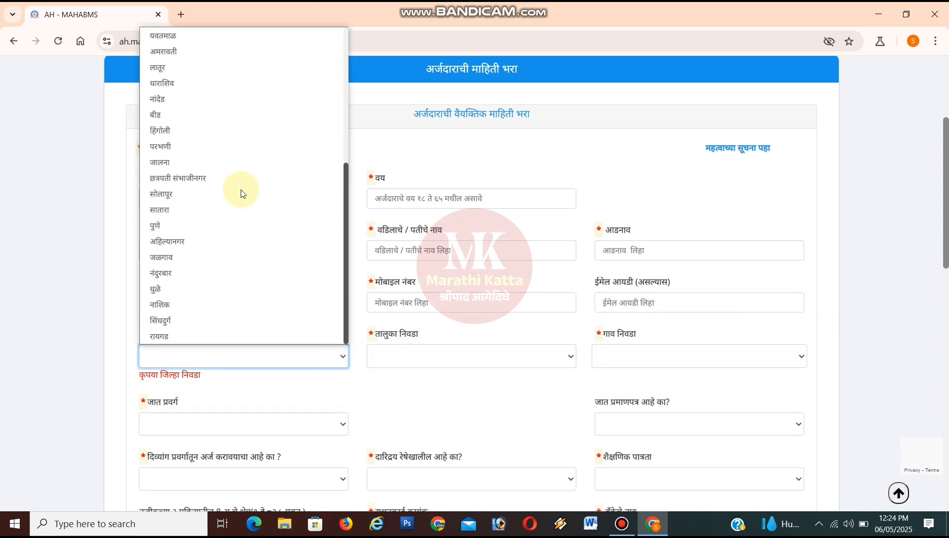
{"action": "left_click", "coordinate": [198, 131]}
{"action": "left_click", "coordinate": [415, 358]}
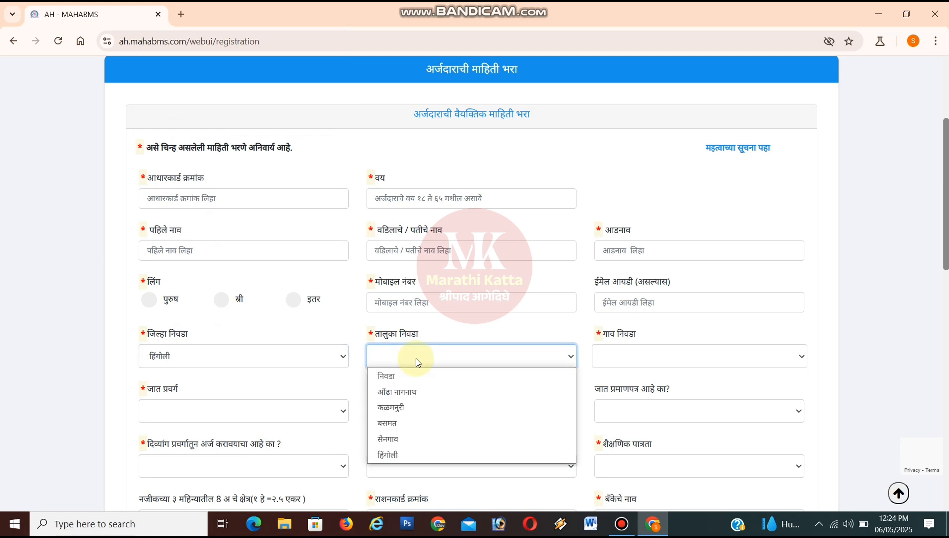
{"action": "left_click", "coordinate": [406, 454]}
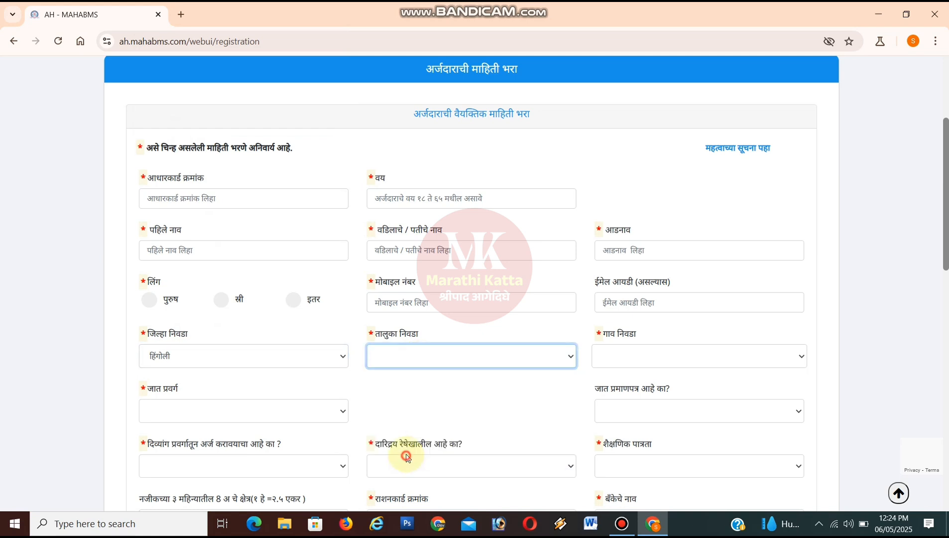
Step: Select Belwadi as the applicant's village
{"action": "left_click", "coordinate": [638, 362]}
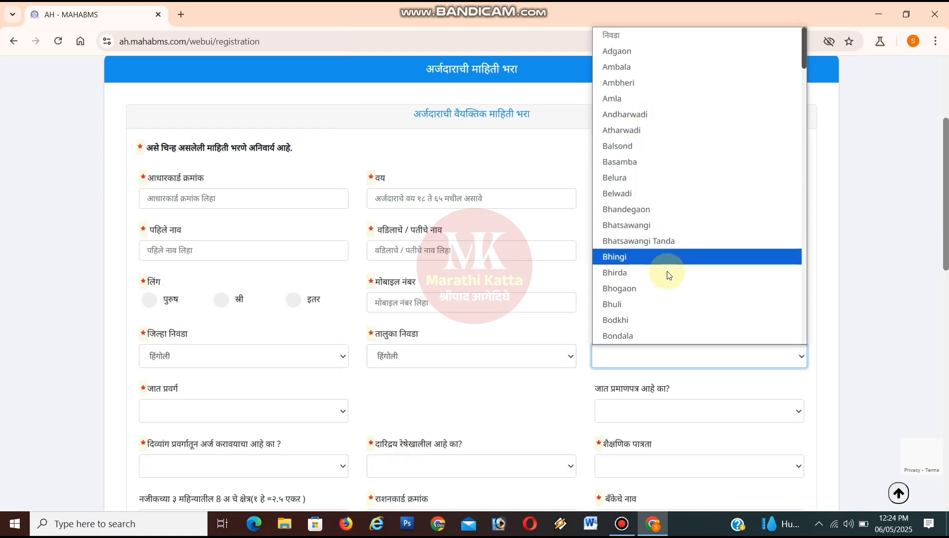
{"action": "scroll", "coordinate": [667, 273], "scroll_direction": "down", "scroll_amount": 5}
{"action": "scroll", "coordinate": [667, 275], "scroll_direction": "up", "scroll_amount": 5}
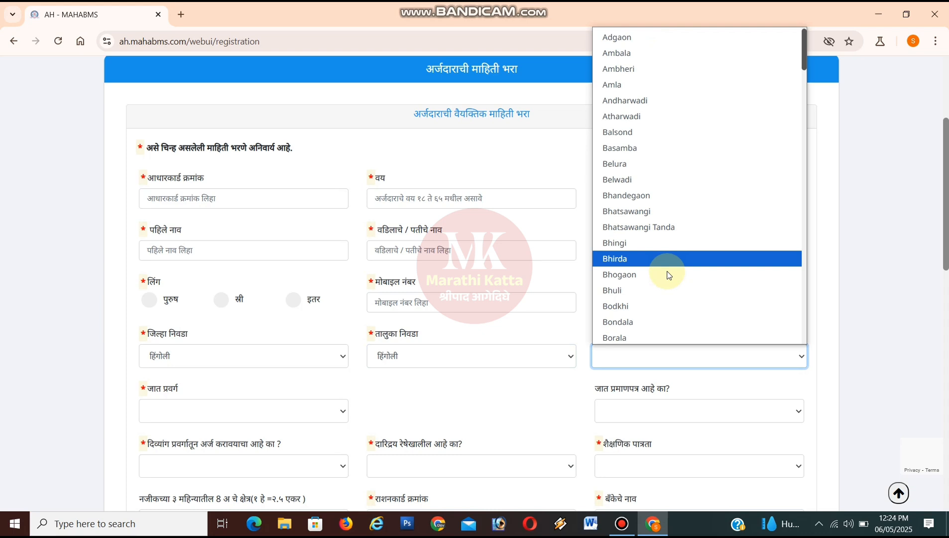
{"action": "left_click", "coordinate": [640, 190]}
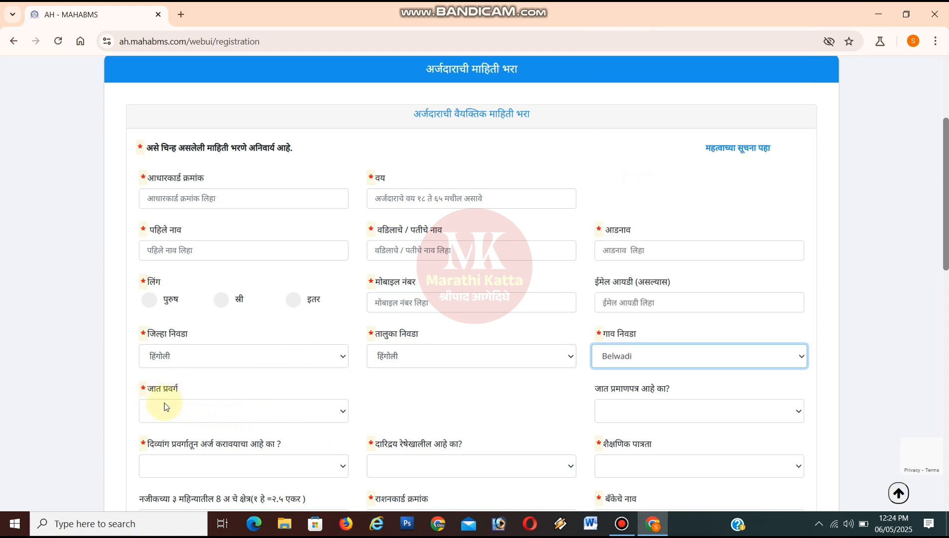
Step: Set the caste category (जात प्रवर्ग) to सर्वसाधारण
{"action": "left_click", "coordinate": [334, 412]}
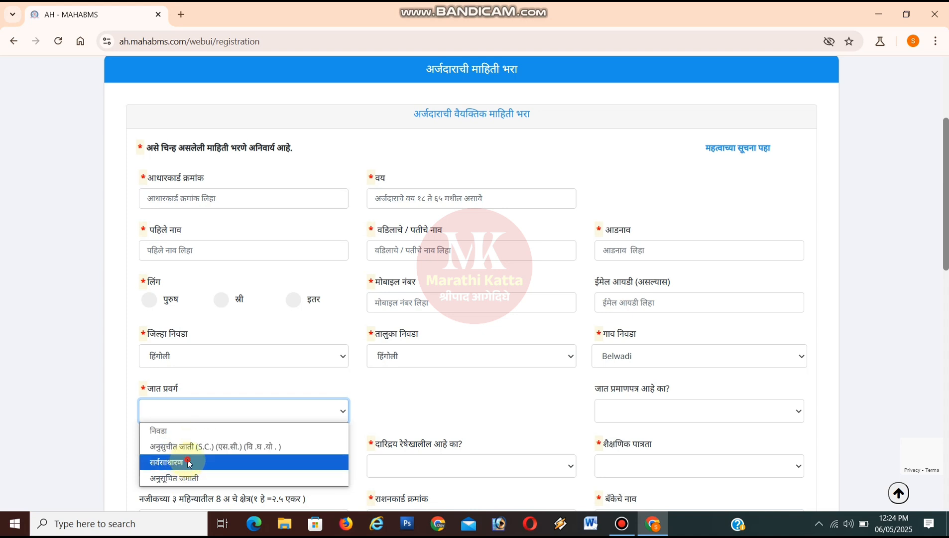
{"action": "left_click", "coordinate": [189, 462]}
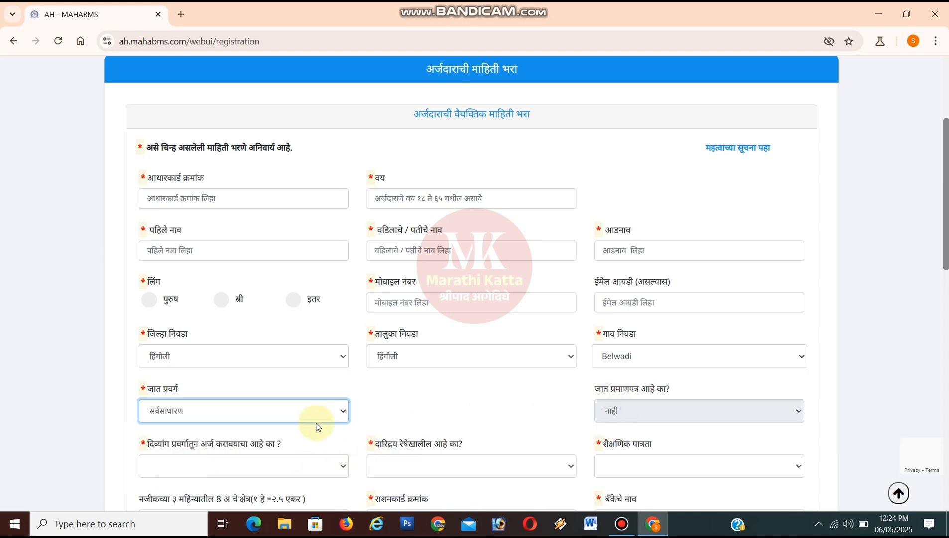
Step: Try the scheduled caste (S.C.) category, check the caste certificate choices, and return the category to सर्वसाधारण
{"action": "left_click", "coordinate": [329, 414]}
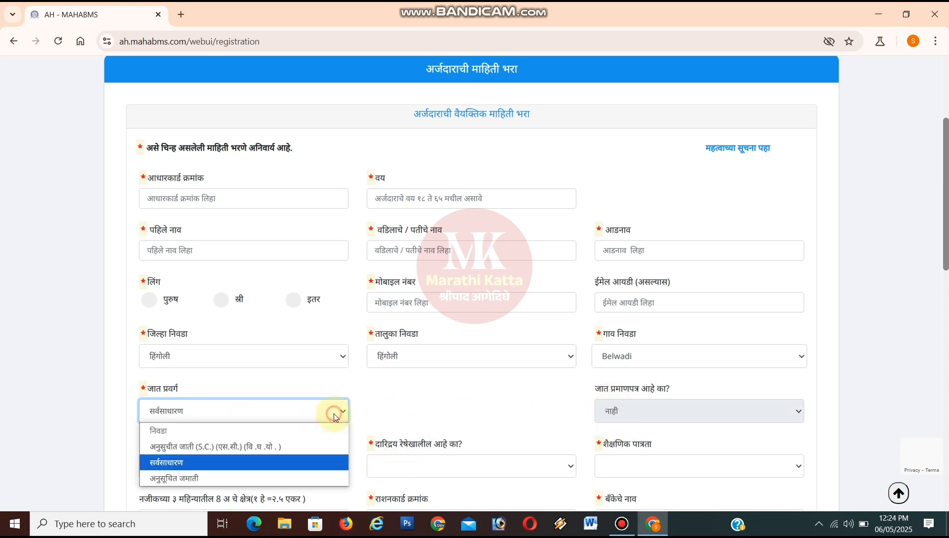
{"action": "left_click", "coordinate": [235, 449]}
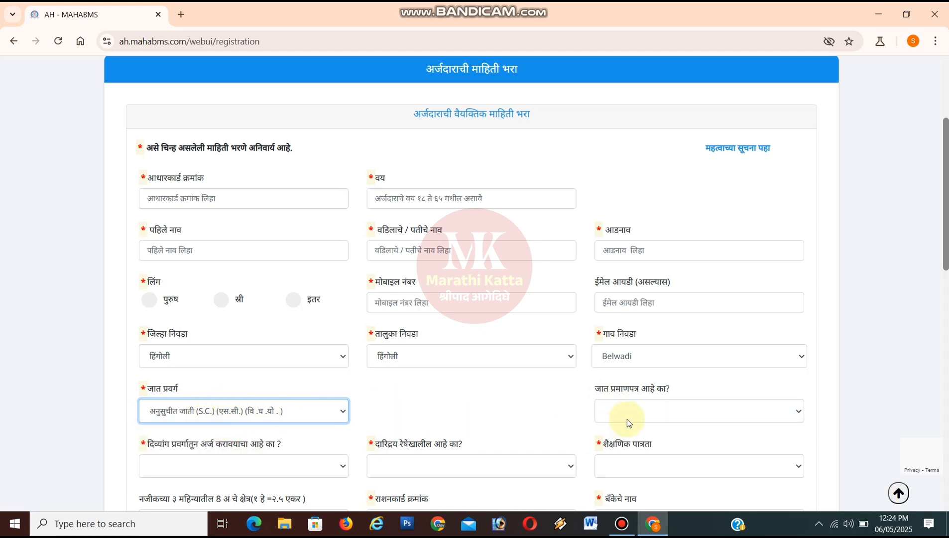
{"action": "left_click", "coordinate": [681, 419]}
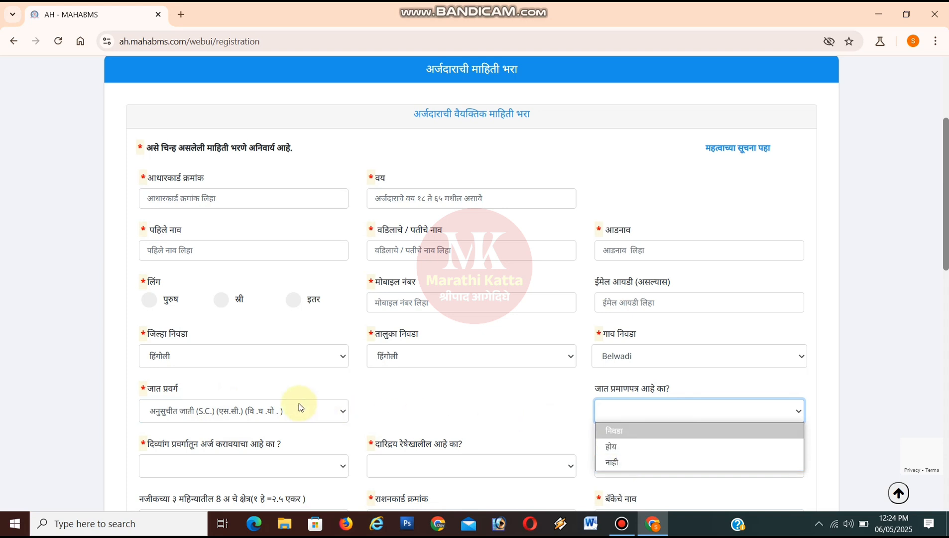
{"action": "left_click", "coordinate": [332, 412]}
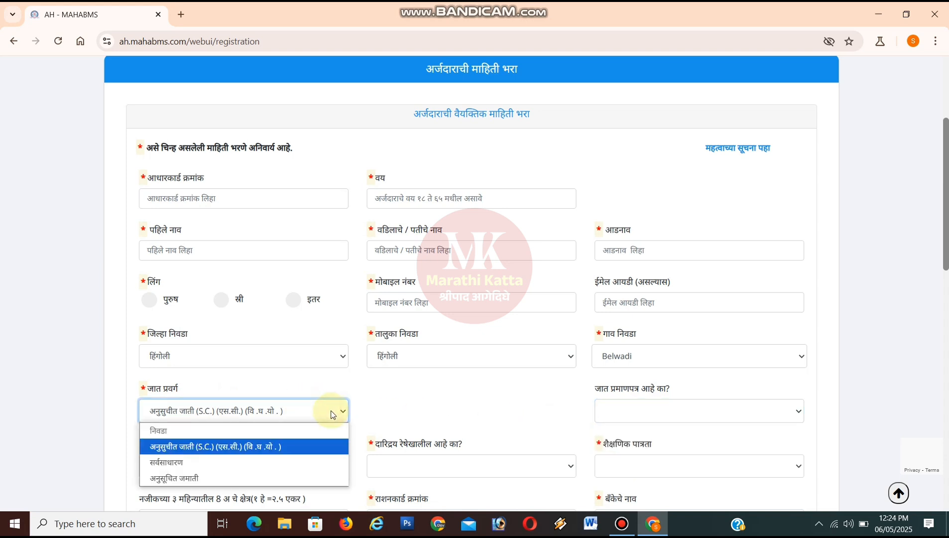
{"action": "left_click", "coordinate": [207, 467]}
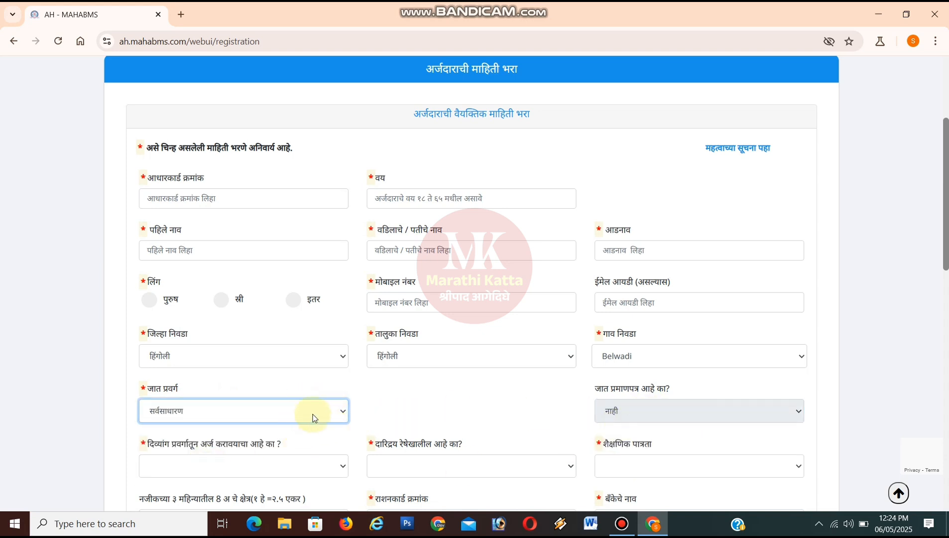
Step: Check the disability category choices and set the below-poverty-line question (दारिद्रय रेषेखालील आहे का?) to नाही
{"action": "scroll", "coordinate": [197, 468], "scroll_direction": "down", "scroll_amount": 1}
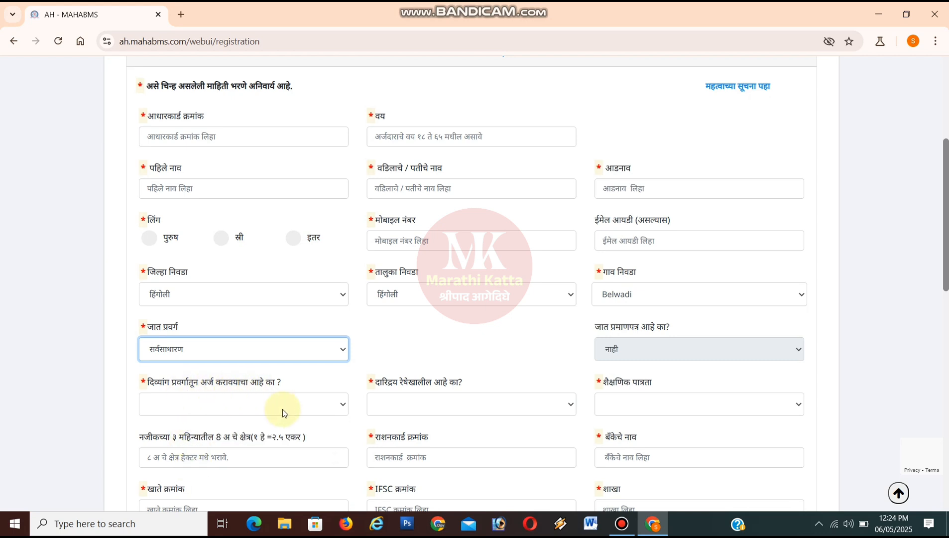
{"action": "left_click", "coordinate": [346, 409]}
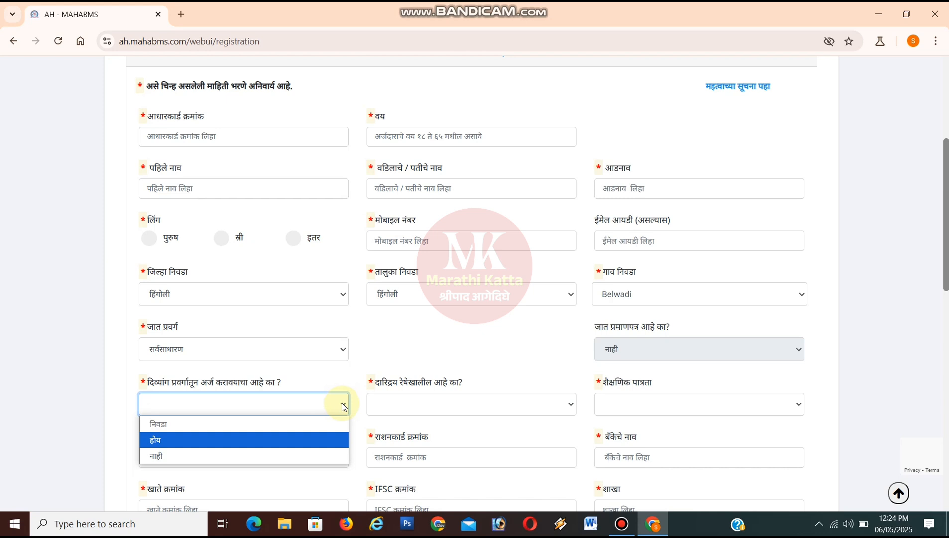
{"action": "left_click", "coordinate": [403, 412]}
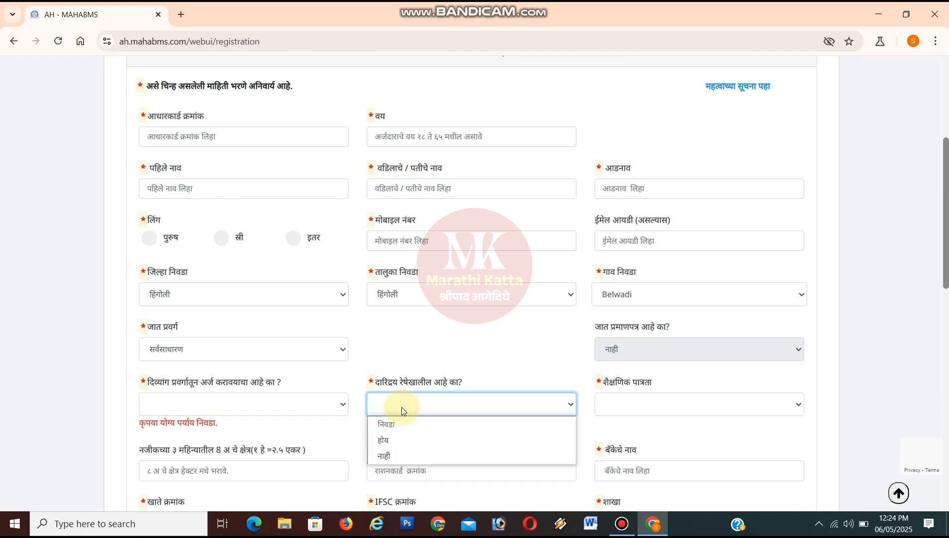
{"action": "left_click", "coordinate": [391, 443]}
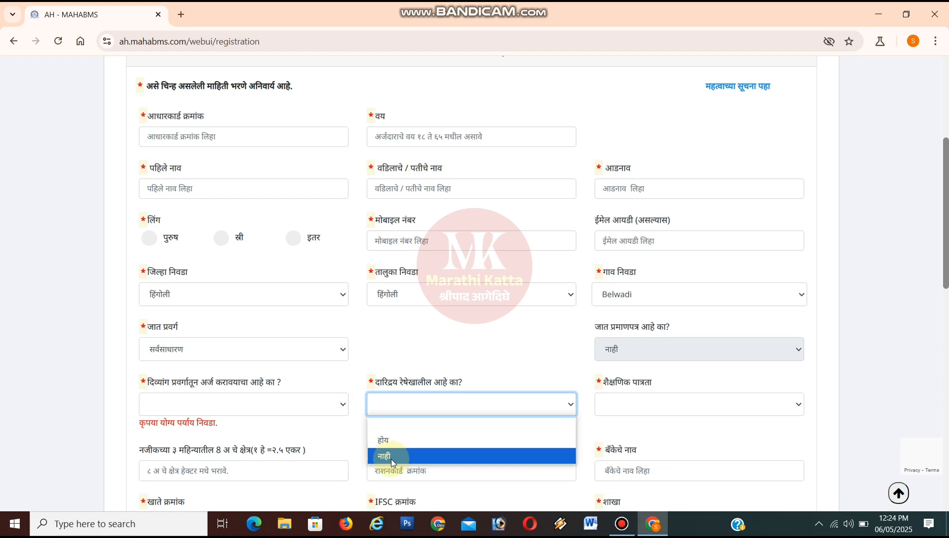
{"action": "left_click", "coordinate": [401, 456]}
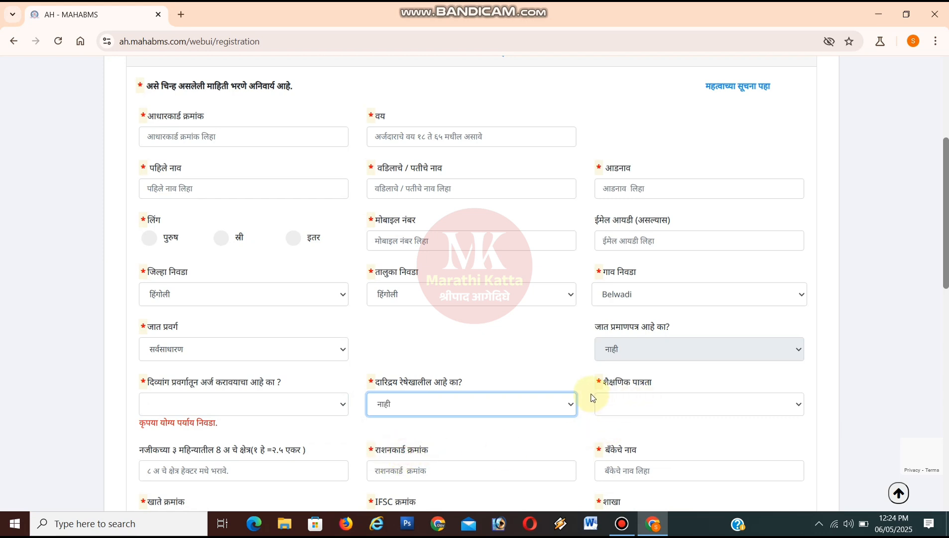
Step: Set the educational qualification (शैक्षणिक पात्रता) to पदवीधर and the 8 अ land area to 0
{"action": "left_click", "coordinate": [793, 410]}
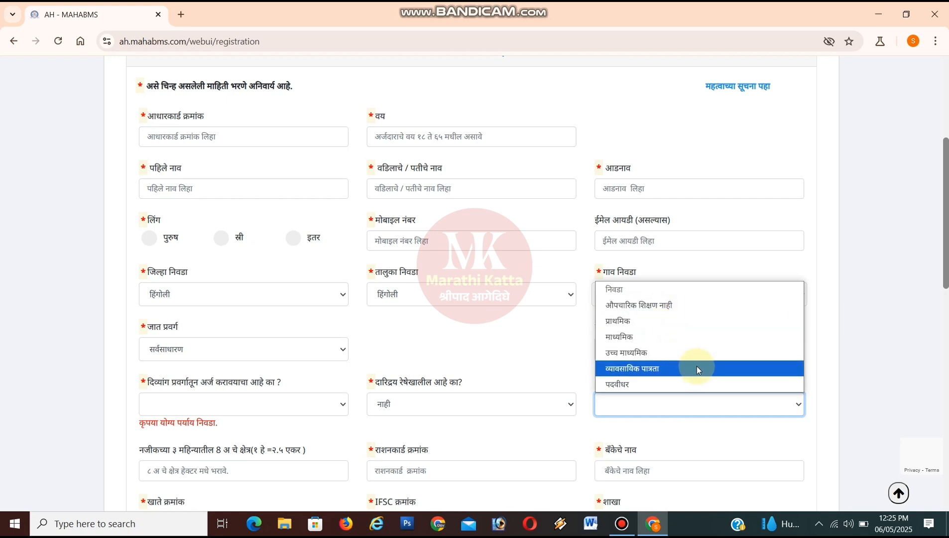
{"action": "left_click", "coordinate": [626, 393]}
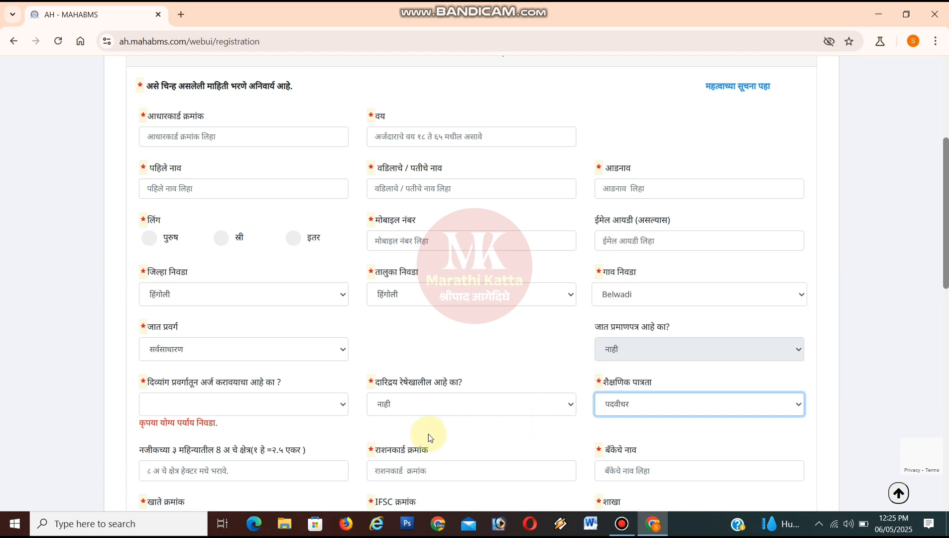
{"action": "scroll", "coordinate": [429, 433], "scroll_direction": "down", "scroll_amount": 2}
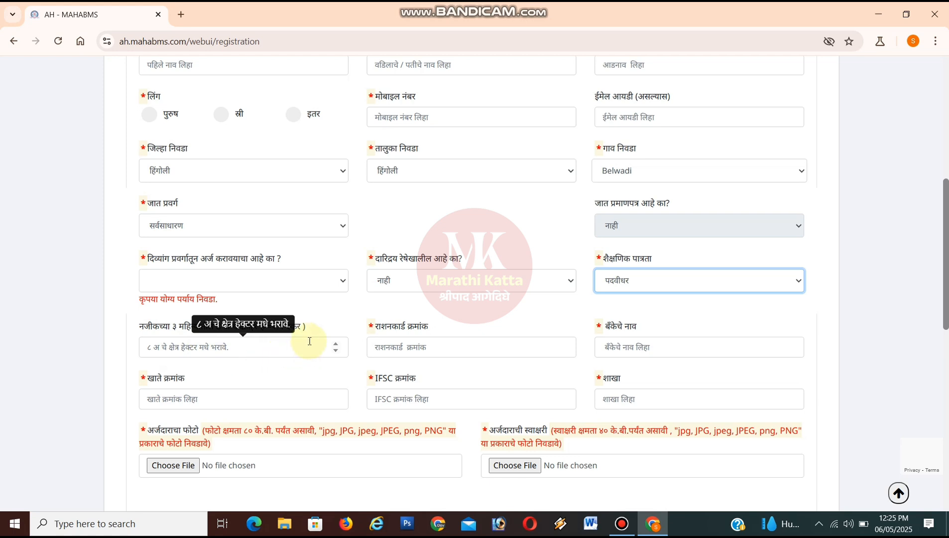
{"action": "left_click", "coordinate": [335, 350]}
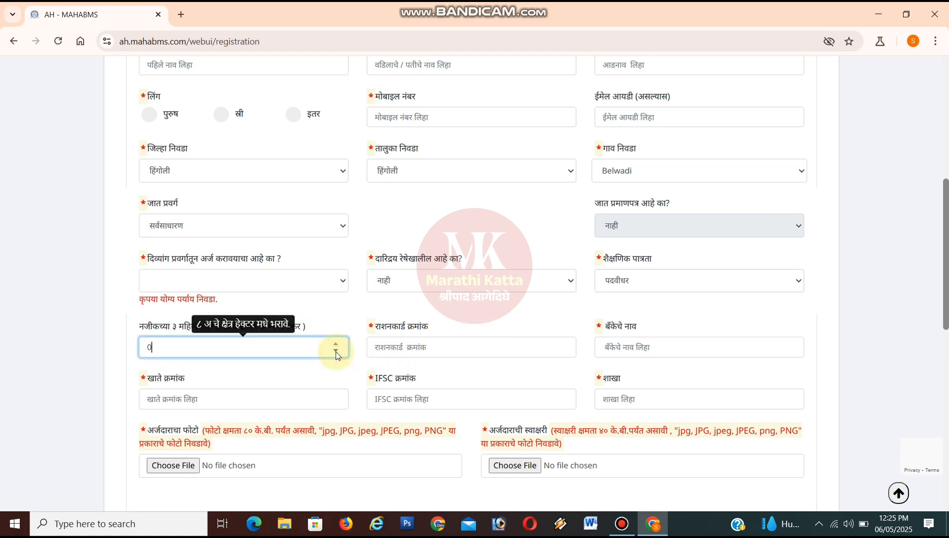
{"action": "left_click", "coordinate": [335, 322]}
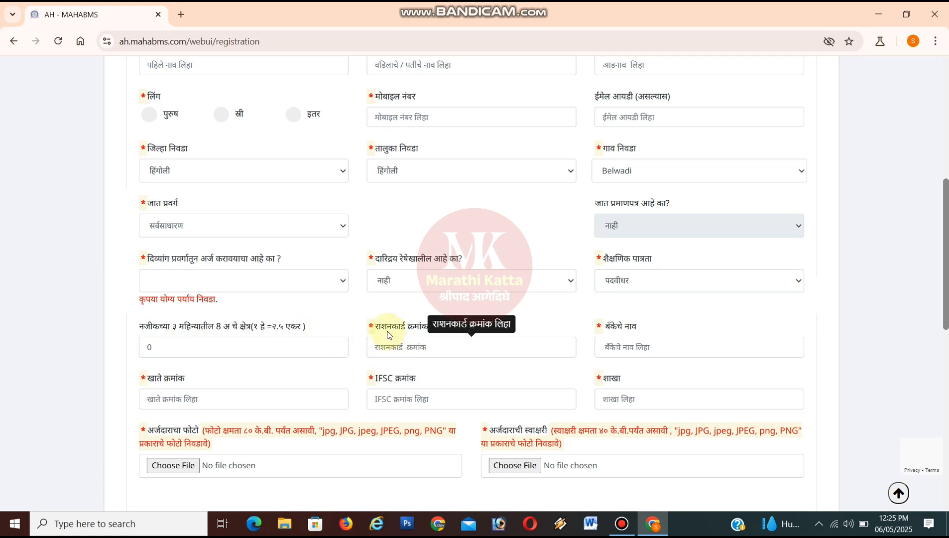
Step: Go through the ration card number, bank name, account number and branch fields without filling them in
{"action": "left_click", "coordinate": [424, 347]}
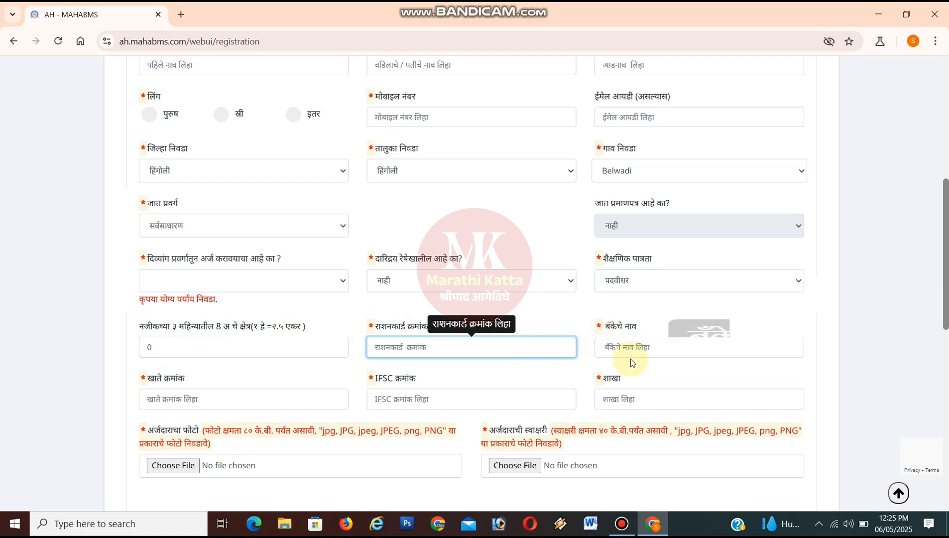
{"action": "left_click", "coordinate": [655, 343]}
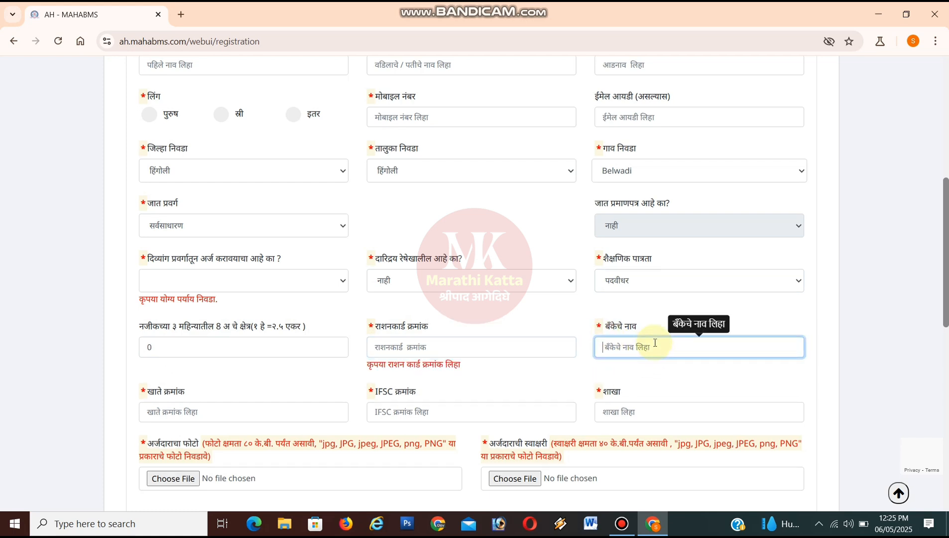
{"action": "left_click", "coordinate": [171, 412]}
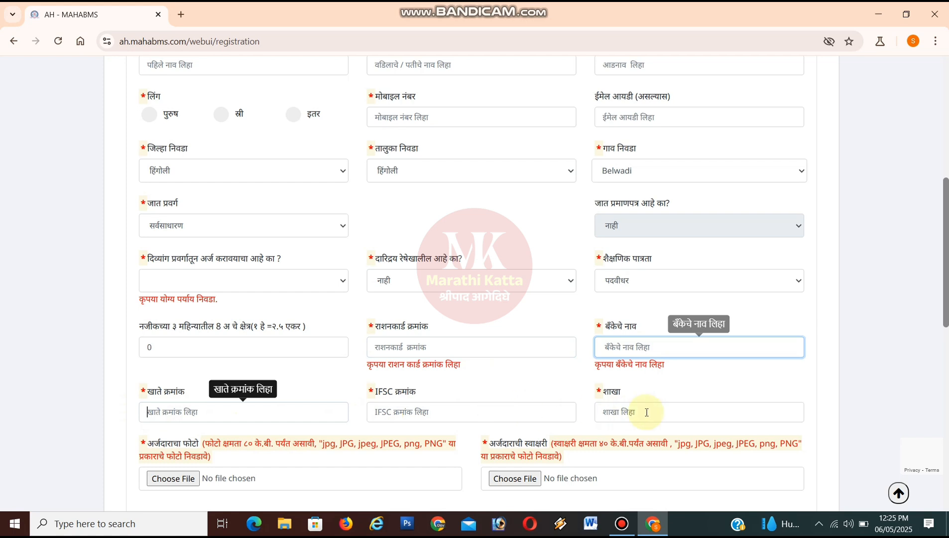
{"action": "left_click", "coordinate": [662, 411]}
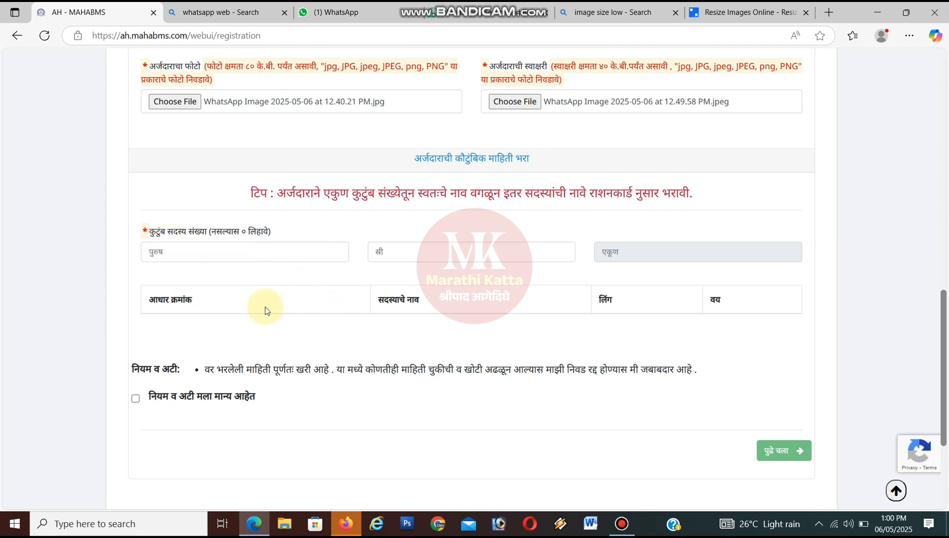
Step: Enter the family member counts as 2 male (पुरुष) and 02 female (स्त्री)
{"action": "left_click", "coordinate": [201, 250]}
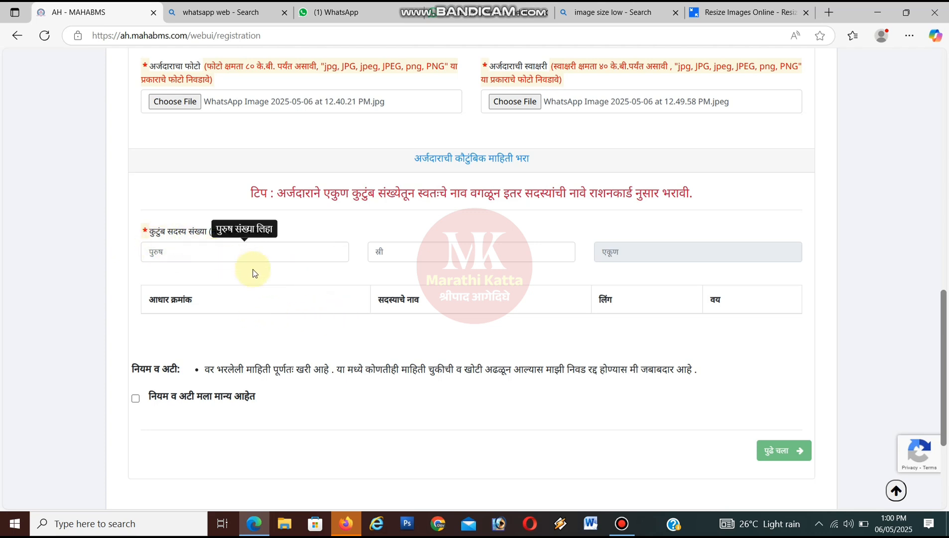
{"action": "left_click", "coordinate": [180, 255]}
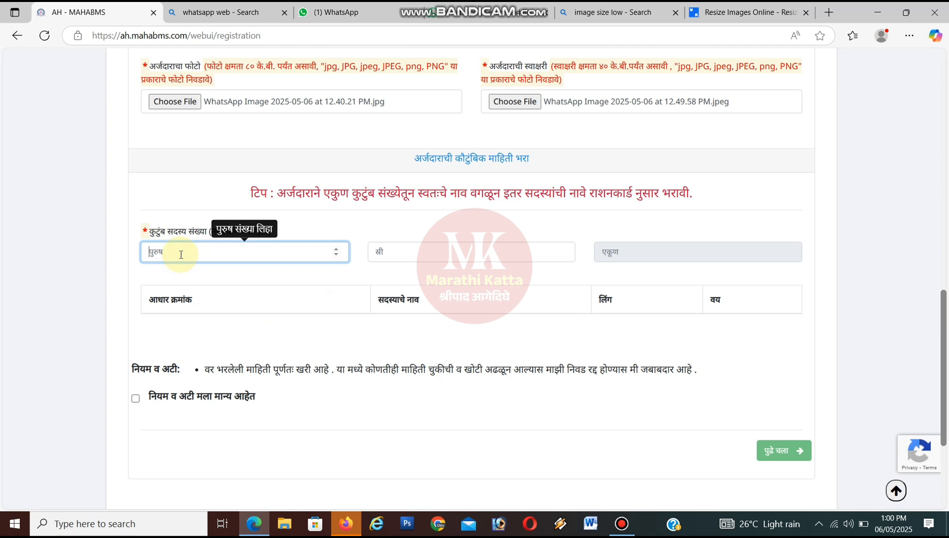
{"action": "type", "text": "2"}
{"action": "left_click", "coordinate": [422, 251]}
{"action": "type", "text": "0"}
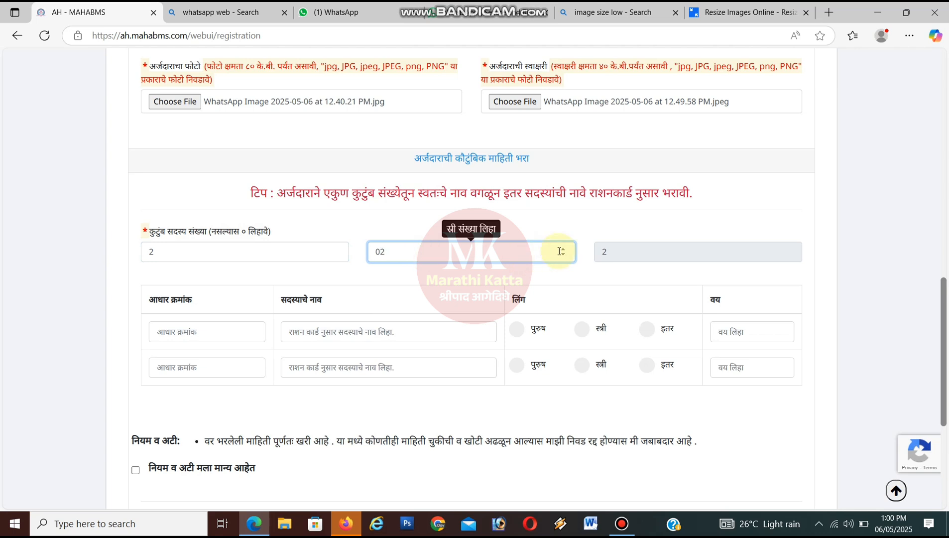
{"action": "type", "text": "2"}
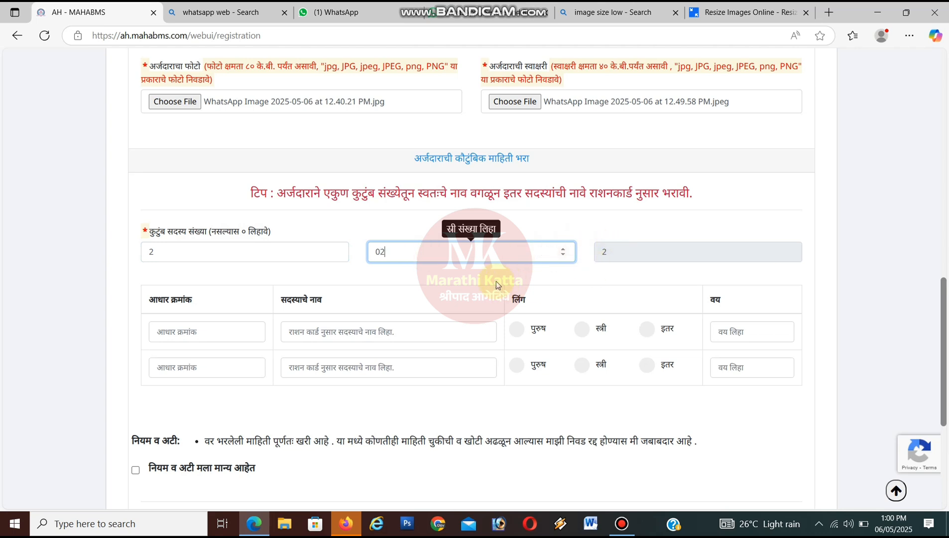
{"action": "left_click", "coordinate": [407, 270]}
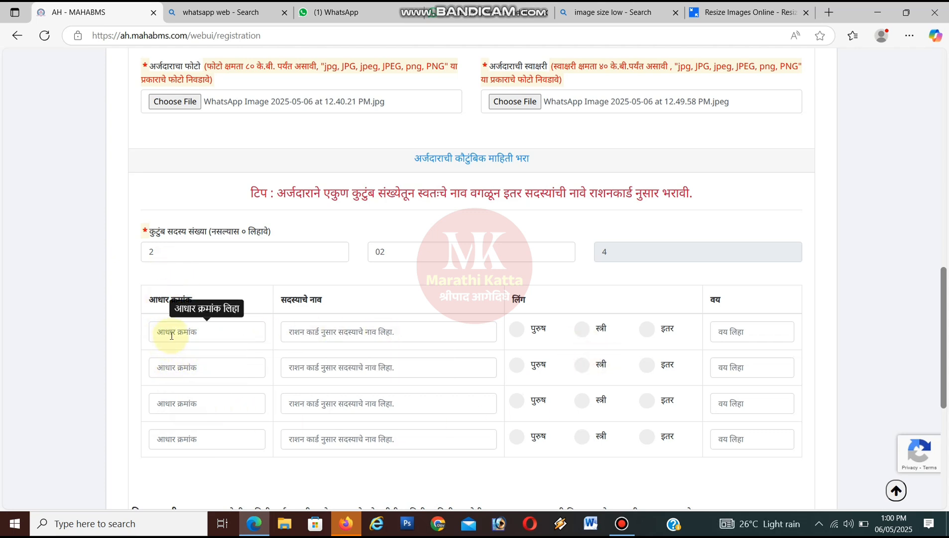
Step: Go through the Aadhaar number and ration-card name fields of all four family members without filling them in
{"action": "left_click", "coordinate": [169, 368]}
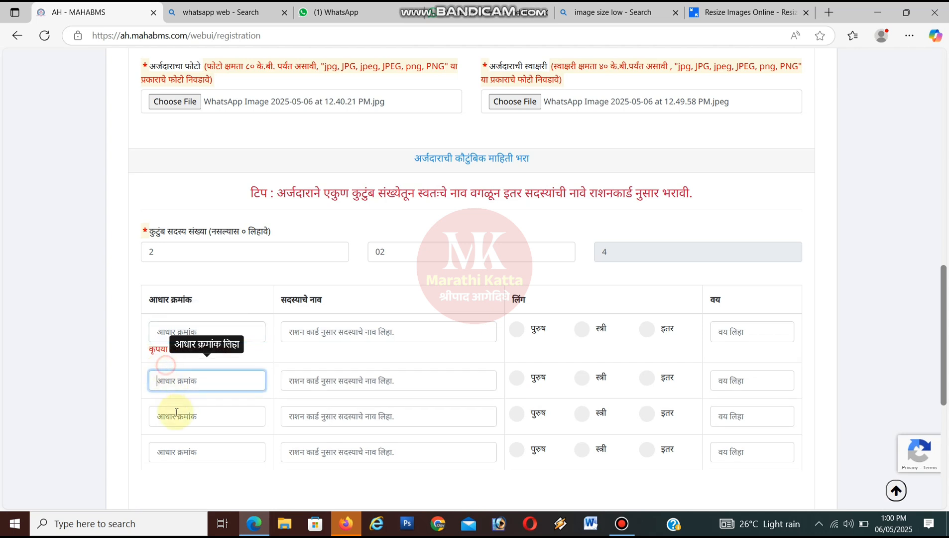
{"action": "left_click", "coordinate": [176, 416]}
{"action": "left_click", "coordinate": [178, 461]}
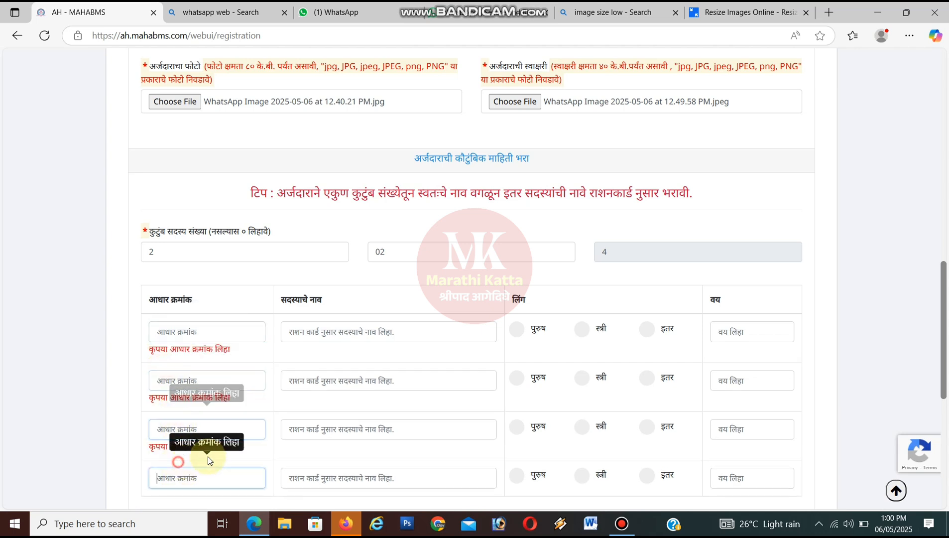
{"action": "left_click", "coordinate": [319, 332]}
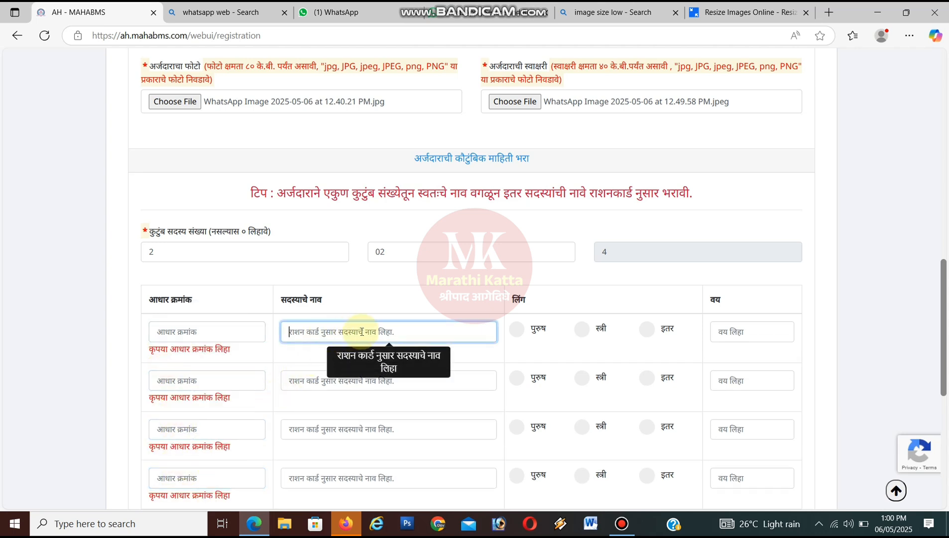
{"action": "left_click", "coordinate": [307, 381]}
{"action": "left_click", "coordinate": [313, 432]}
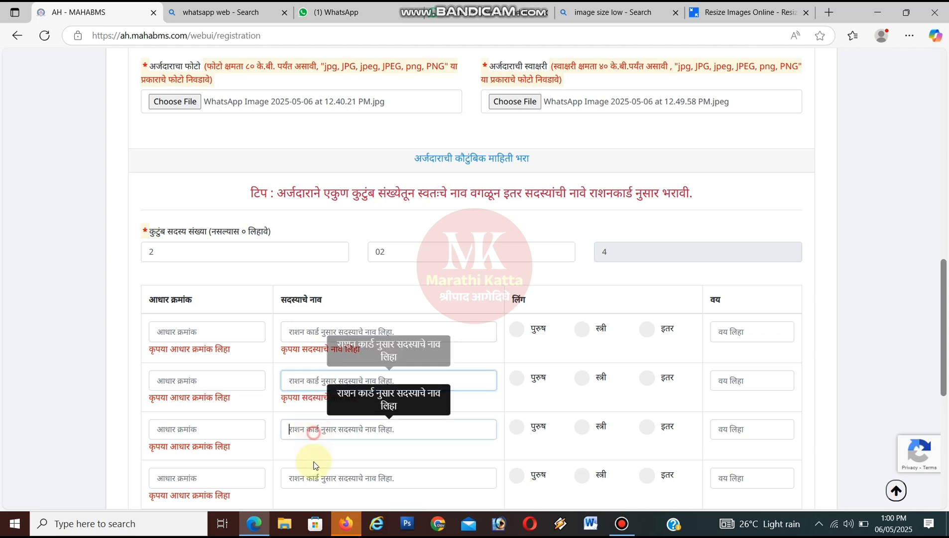
{"action": "left_click", "coordinate": [315, 477]}
Step: Set the gender of the first two family members to पुरुष and of the last two to स्त्री
{"action": "left_click", "coordinate": [518, 333]}
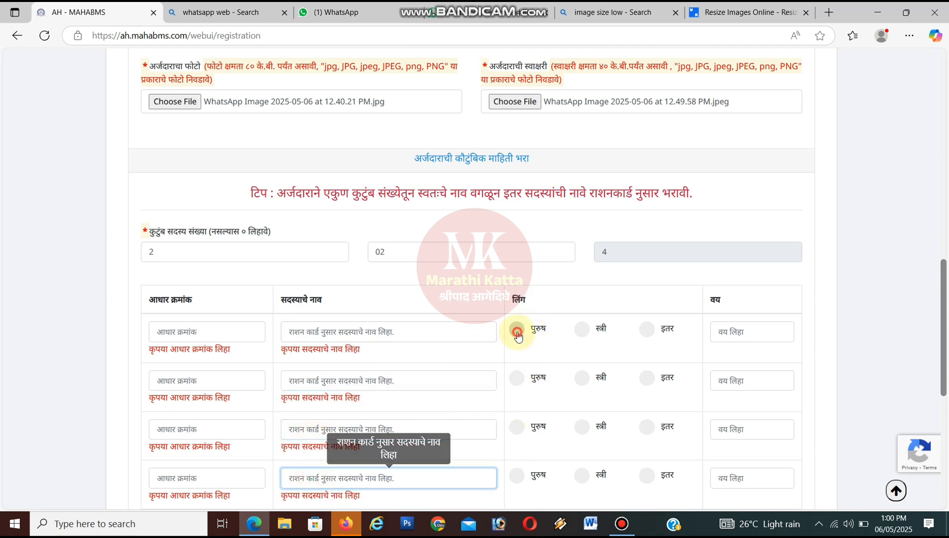
{"action": "left_click", "coordinate": [517, 378]}
{"action": "left_click", "coordinate": [583, 427]}
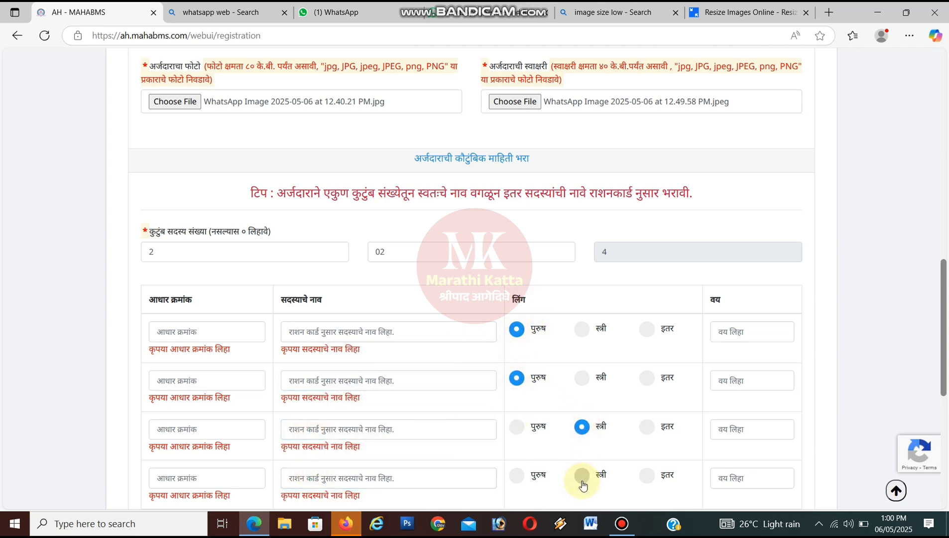
{"action": "left_click", "coordinate": [582, 475]}
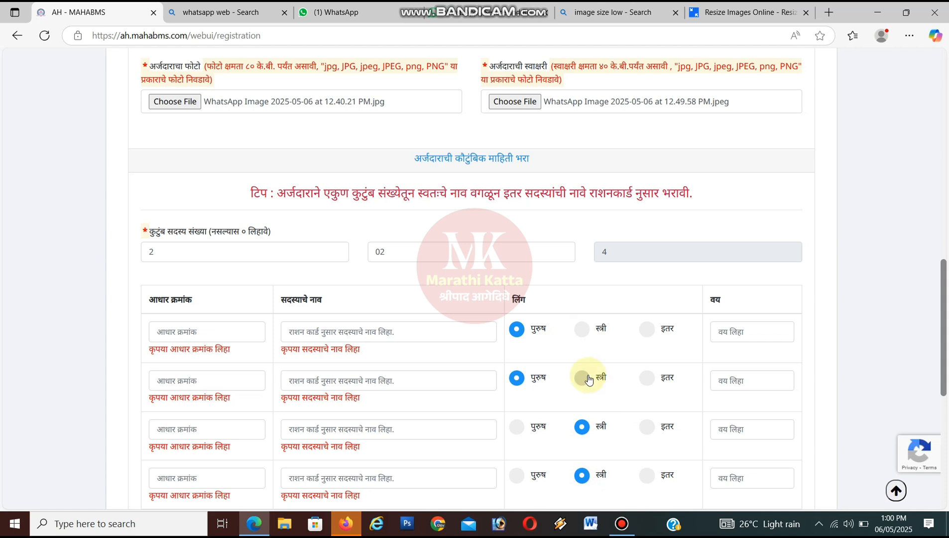
Step: Go through the four family members' age fields and accept the terms and conditions (नियम व अटी मला मान्य आहेत)
{"action": "left_click", "coordinate": [762, 334]}
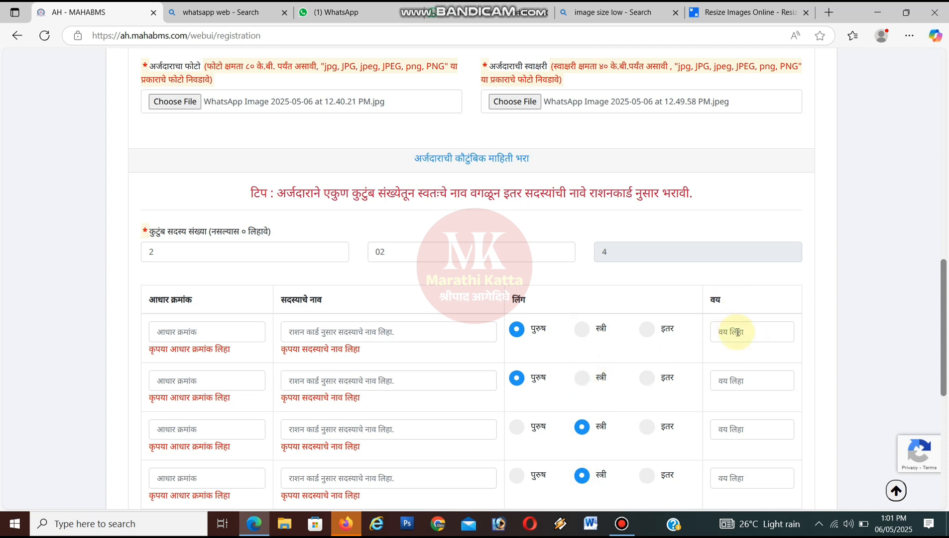
{"action": "left_click", "coordinate": [755, 381]}
{"action": "left_click", "coordinate": [757, 429]}
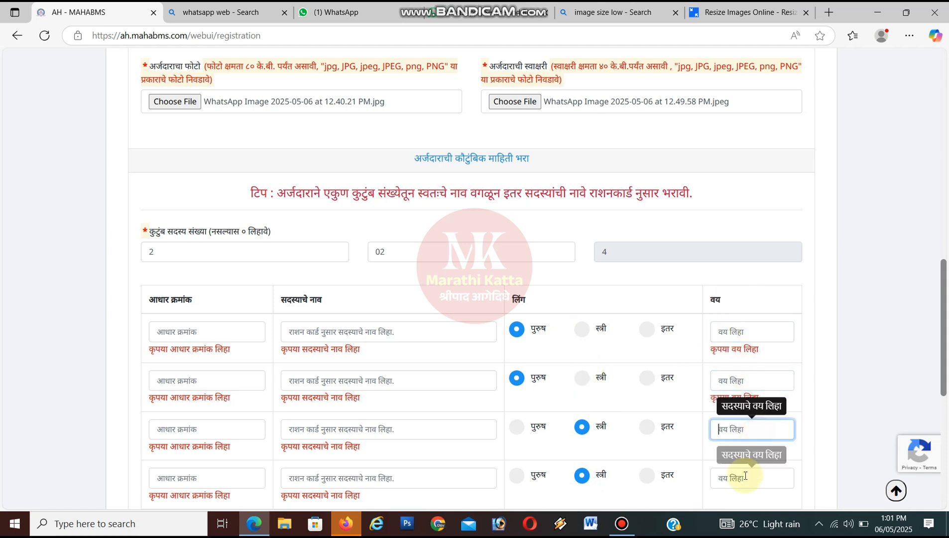
{"action": "left_click", "coordinate": [750, 479]}
{"action": "scroll", "coordinate": [521, 209], "scroll_direction": "down", "scroll_amount": 3}
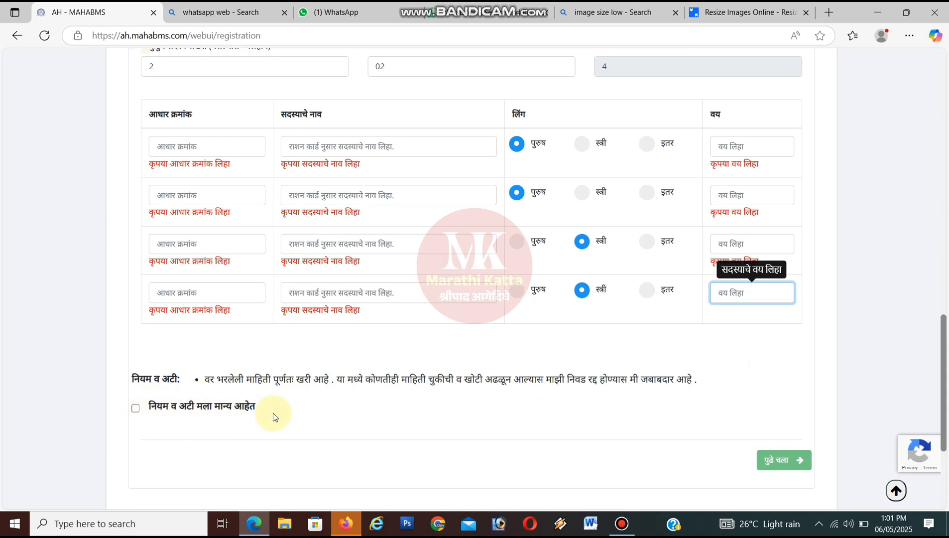
{"action": "left_click", "coordinate": [136, 409]}
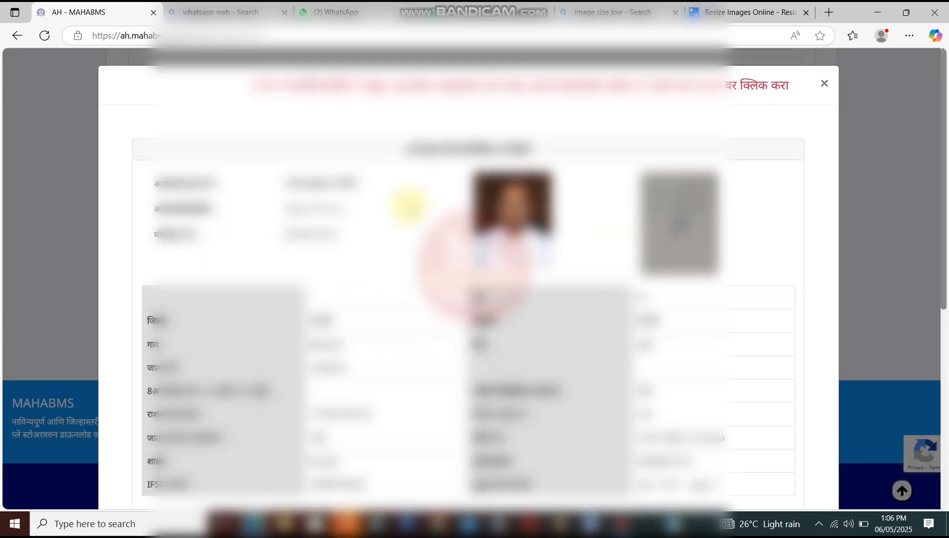
Step: Review the application preview, examining the applicant's details, photo and signature, and the family member table
{"action": "scroll", "coordinate": [413, 360], "scroll_direction": "down", "scroll_amount": 3}
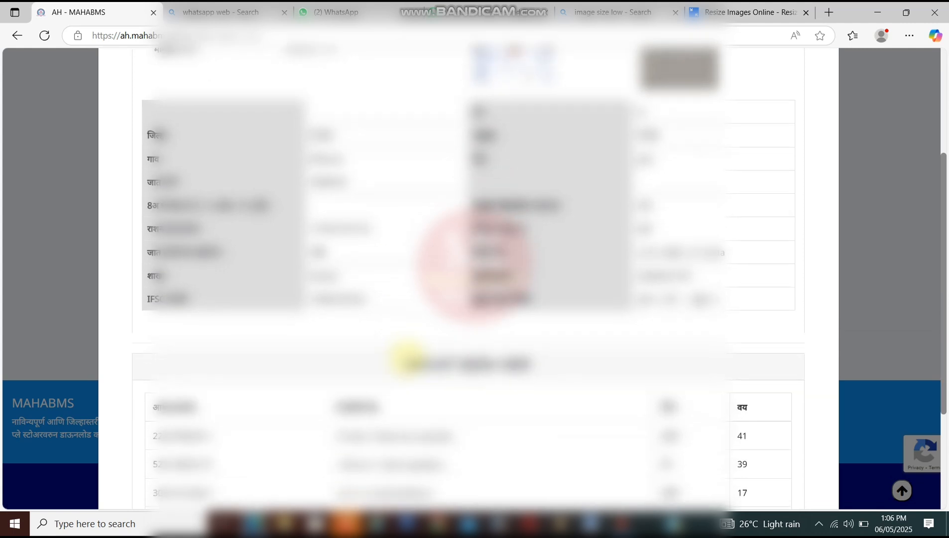
{"action": "scroll", "coordinate": [413, 359], "scroll_direction": "up", "scroll_amount": 3}
{"action": "scroll", "coordinate": [413, 356], "scroll_direction": "down", "scroll_amount": 6}
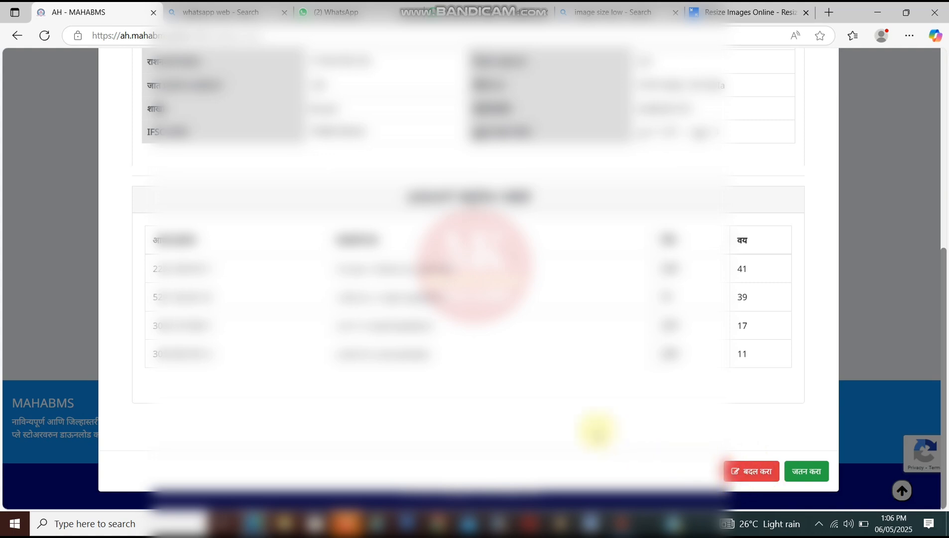
{"action": "scroll", "coordinate": [596, 431], "scroll_direction": "up", "scroll_amount": 5}
{"action": "scroll", "coordinate": [596, 430], "scroll_direction": "down", "scroll_amount": 5}
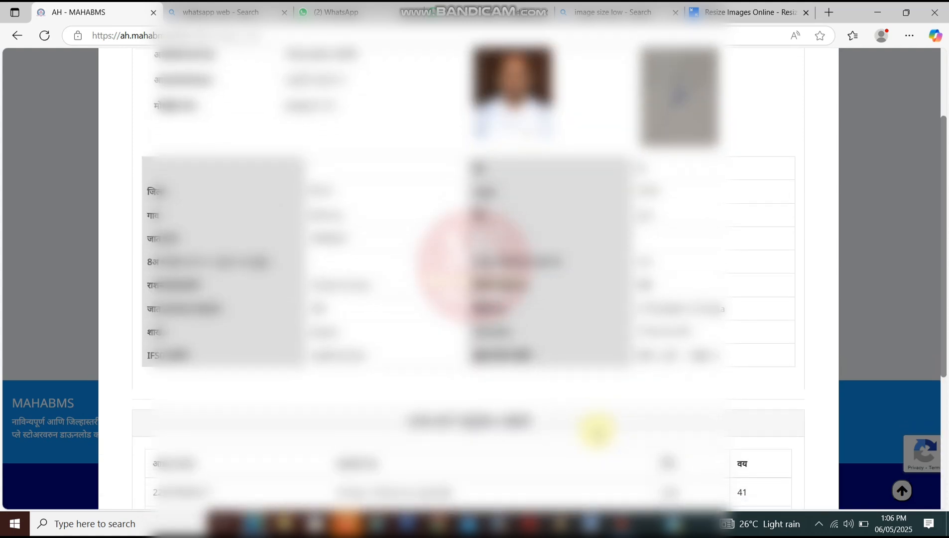
{"action": "scroll", "coordinate": [565, 324], "scroll_direction": "up", "scroll_amount": 7}
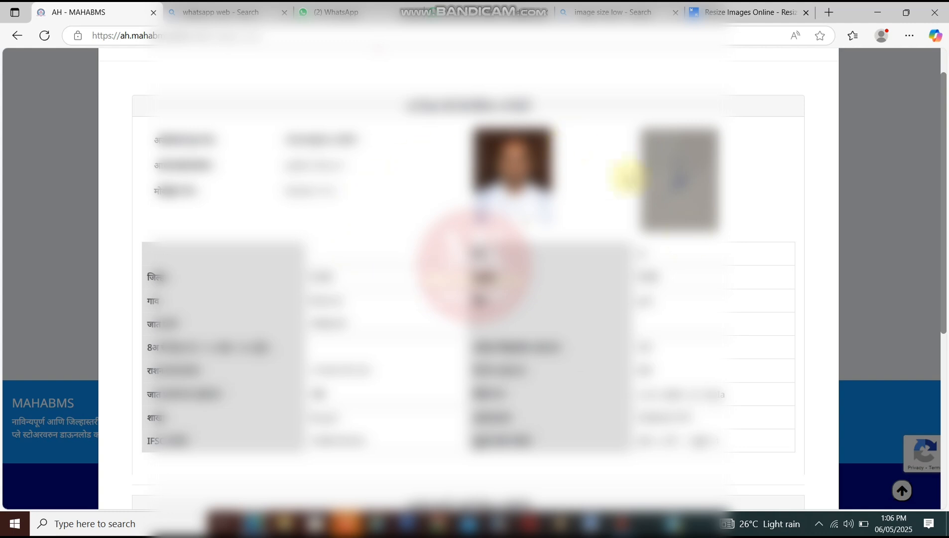
{"action": "scroll", "coordinate": [571, 369], "scroll_direction": "down", "scroll_amount": 6}
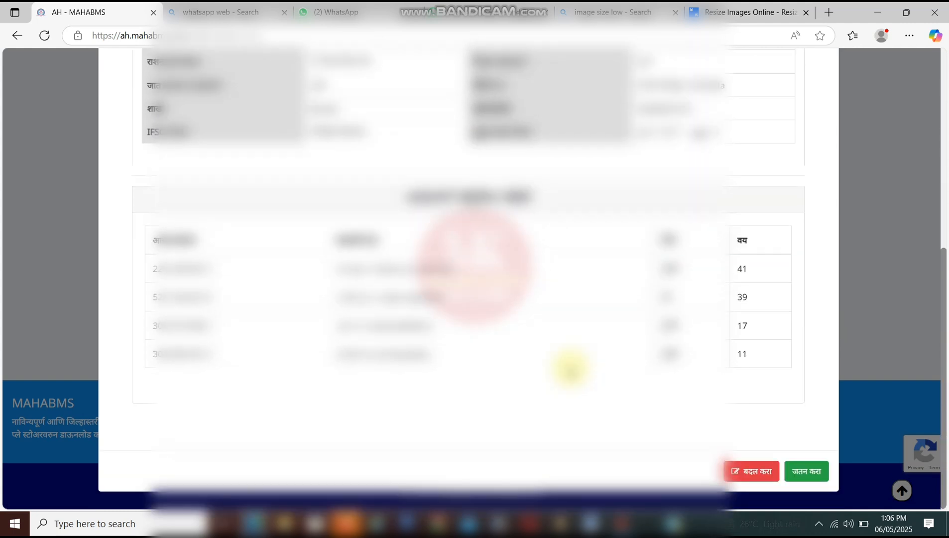
Step: Save the applicant registration, continue to the scheme application, and dismiss its pre-application instructions
{"action": "left_click", "coordinate": [816, 477]}
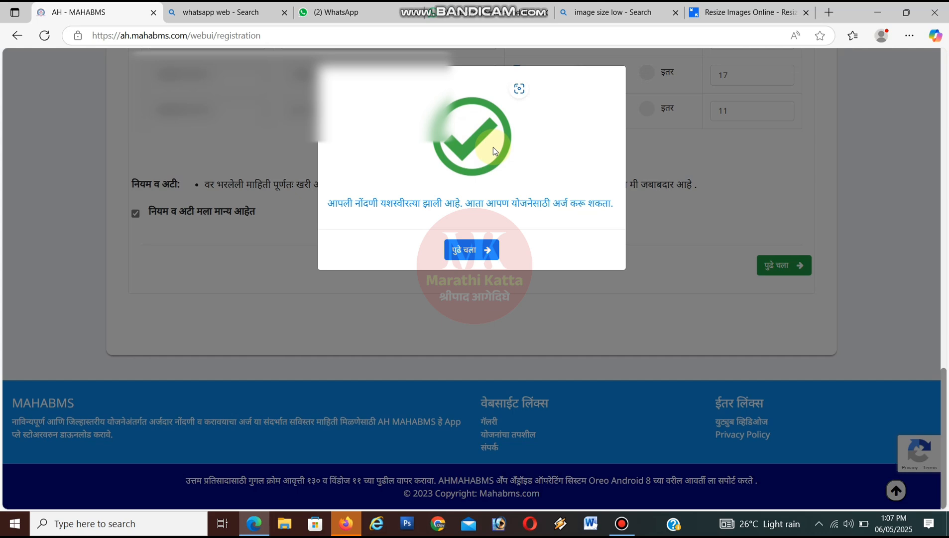
{"action": "left_click", "coordinate": [465, 254]}
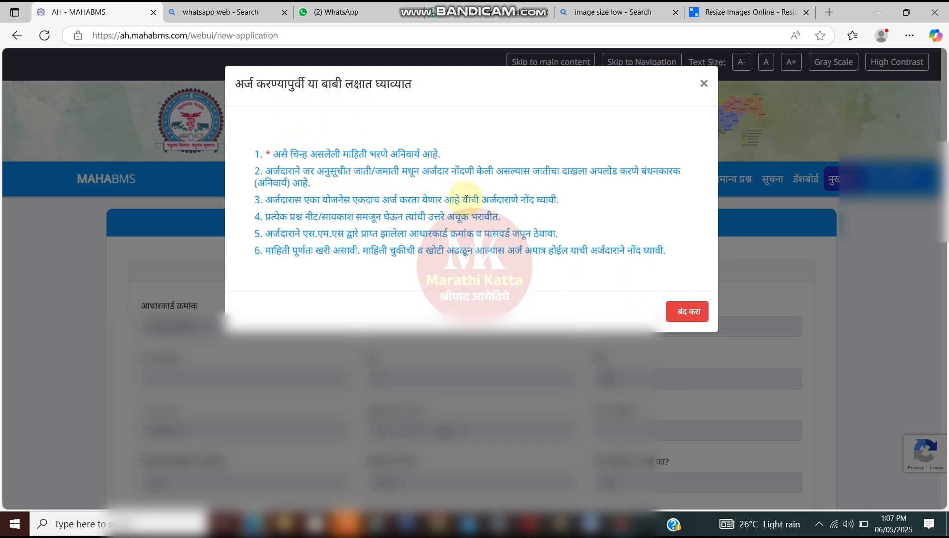
{"action": "left_click", "coordinate": [686, 311]}
Step: Review the applicant's prefilled details in the new application, down to the list of schemes
{"action": "scroll", "coordinate": [338, 360], "scroll_direction": "down", "scroll_amount": 5}
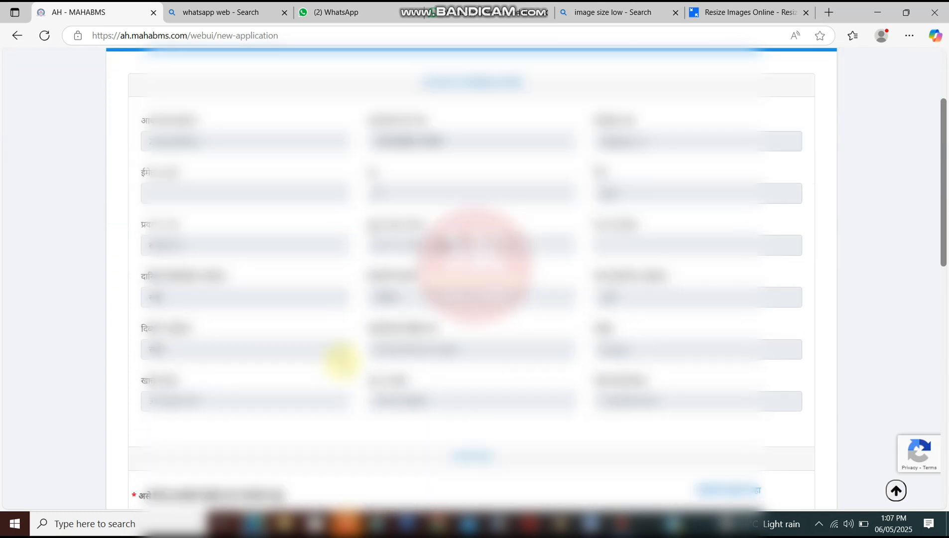
{"action": "scroll", "coordinate": [532, 314], "scroll_direction": "up", "scroll_amount": 3}
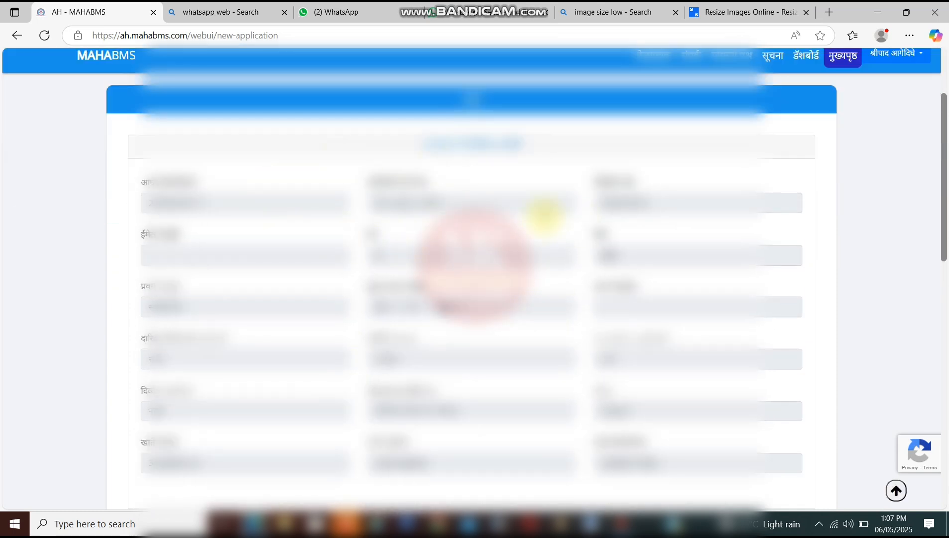
{"action": "scroll", "coordinate": [615, 361], "scroll_direction": "down", "scroll_amount": 1}
{"action": "scroll", "coordinate": [603, 349], "scroll_direction": "down", "scroll_amount": 1}
{"action": "scroll", "coordinate": [521, 314], "scroll_direction": "up", "scroll_amount": 2}
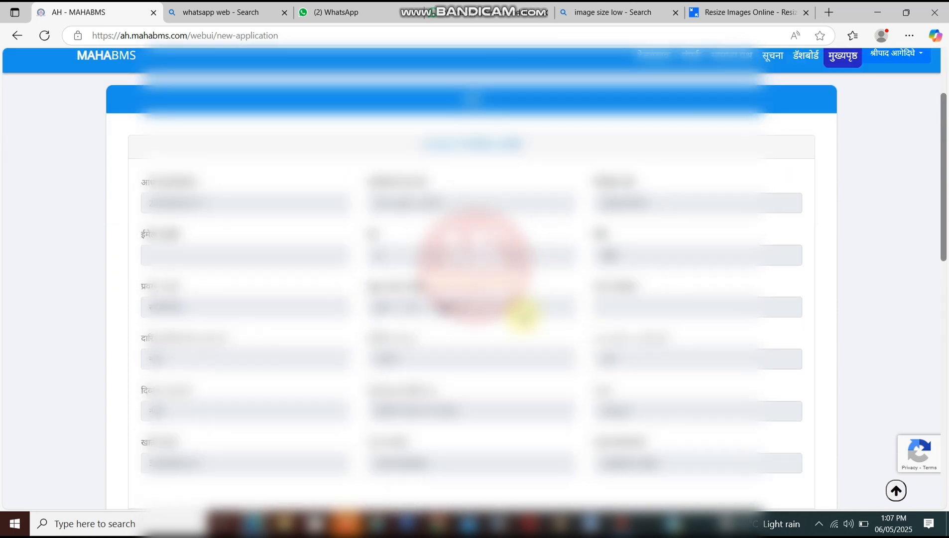
{"action": "scroll", "coordinate": [521, 313], "scroll_direction": "down", "scroll_amount": 7}
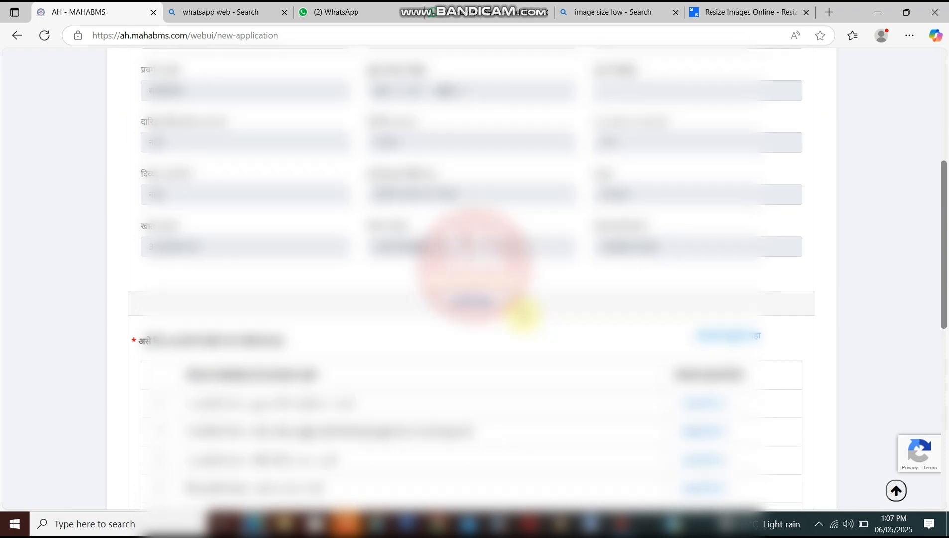
{"action": "scroll", "coordinate": [199, 266], "scroll_direction": "down", "scroll_amount": 1}
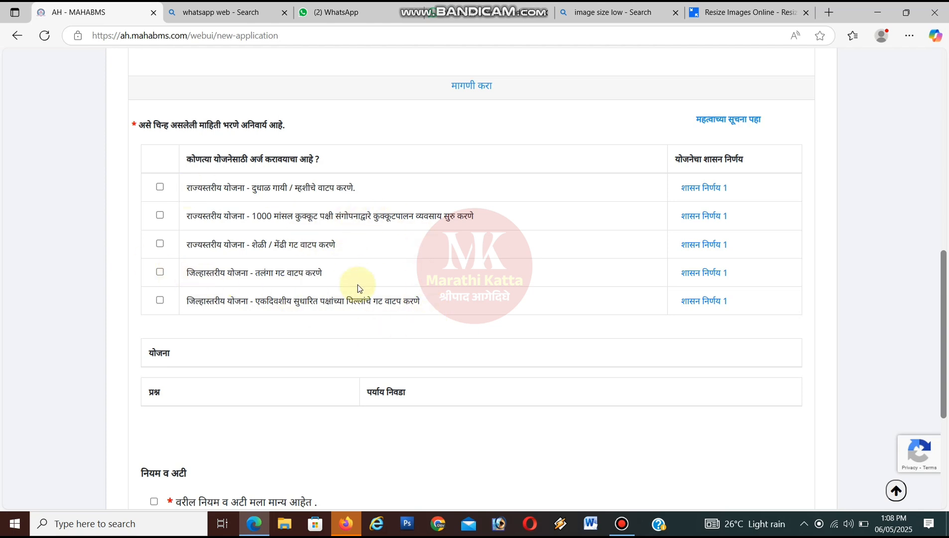
Step: Try ticking all five schemes, then keep only राज्यस्तरीय योजना - दुधाळ गायी / म्हशीचे वाटप करणे selected
{"action": "left_click", "coordinate": [160, 188]}
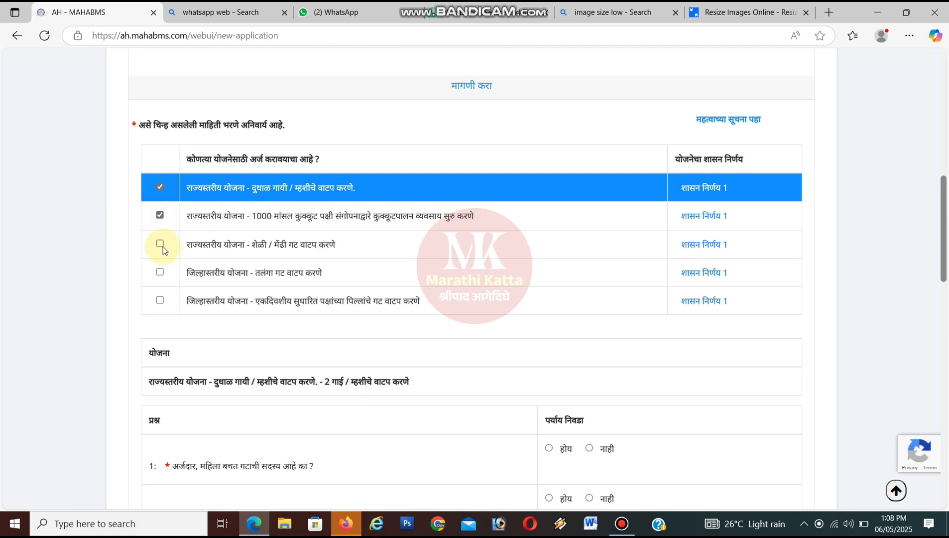
{"action": "left_click", "coordinate": [160, 243]}
{"action": "left_click", "coordinate": [160, 187]}
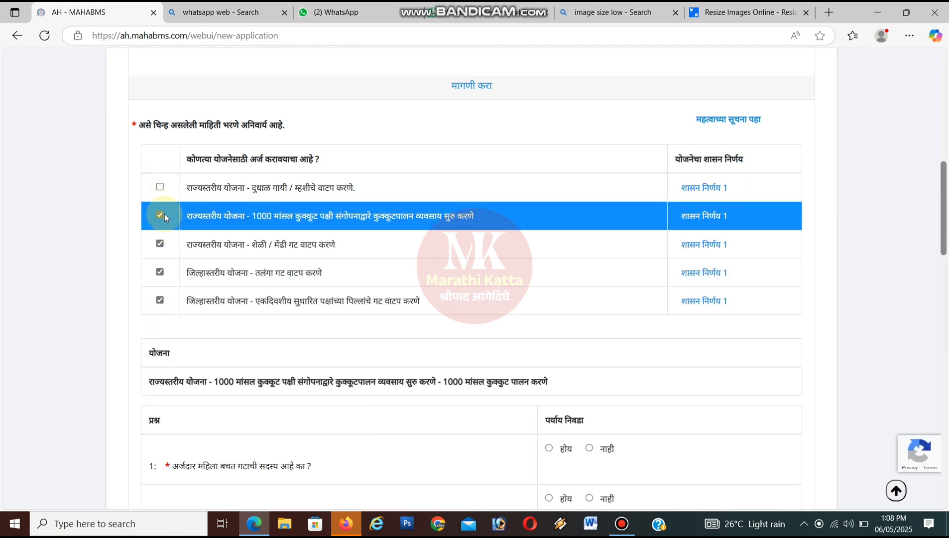
{"action": "left_click", "coordinate": [159, 215]}
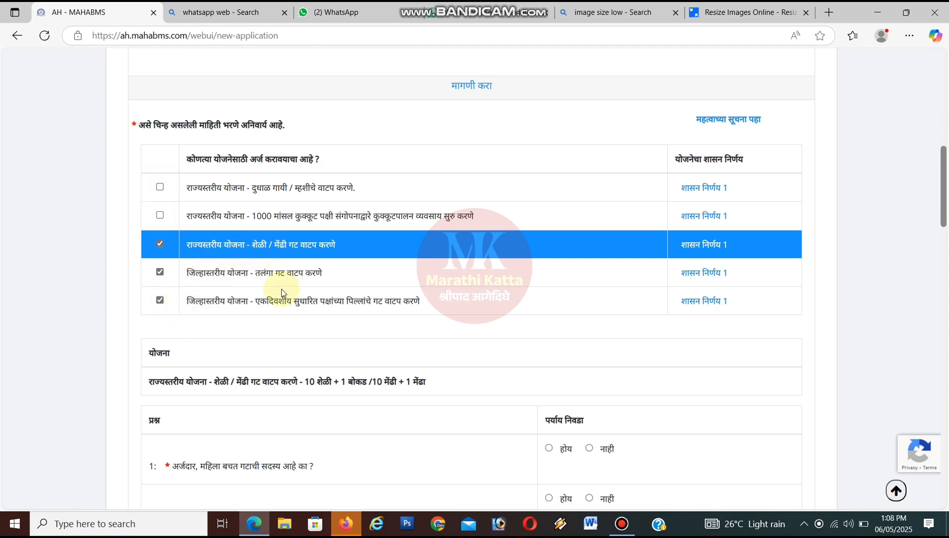
{"action": "left_click", "coordinate": [160, 243]}
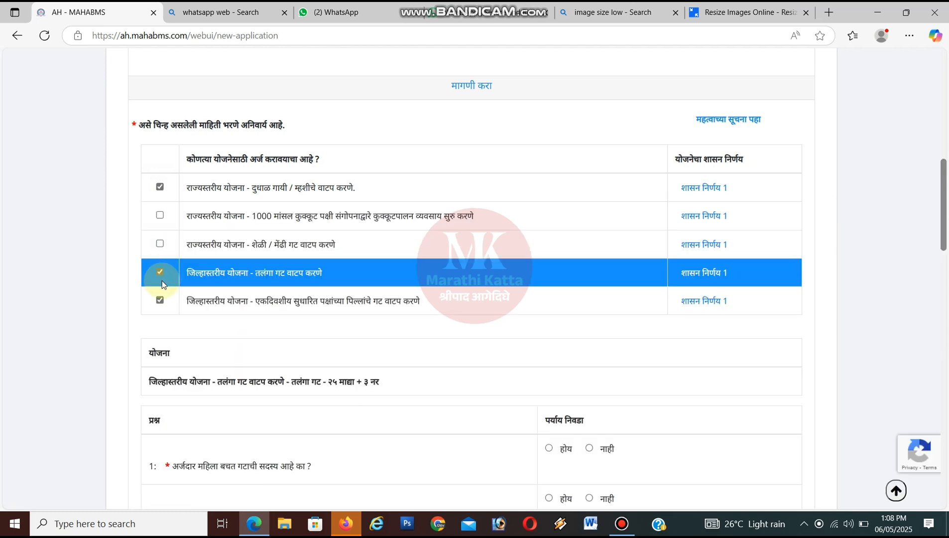
{"action": "left_click", "coordinate": [160, 272]}
{"action": "left_click", "coordinate": [160, 301]}
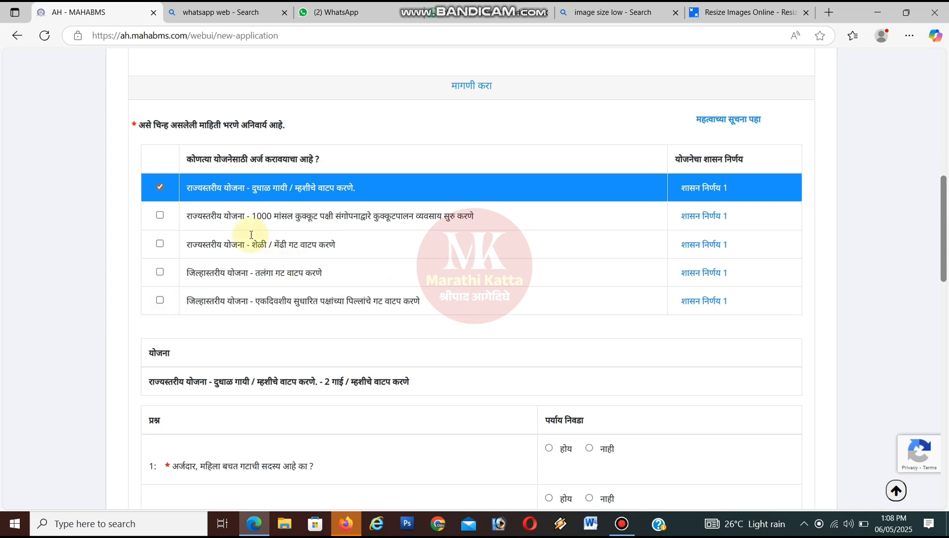
Step: Examine the eligibility questions and the section below them for the milch cow and buffalo scheme
{"action": "scroll", "coordinate": [334, 353], "scroll_direction": "down", "scroll_amount": 2}
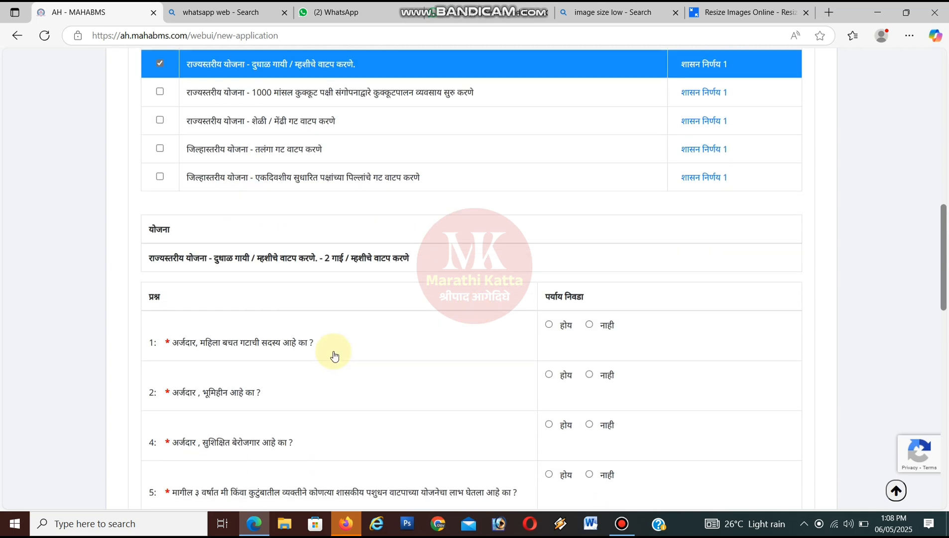
{"action": "scroll", "coordinate": [333, 355], "scroll_direction": "down", "scroll_amount": 1}
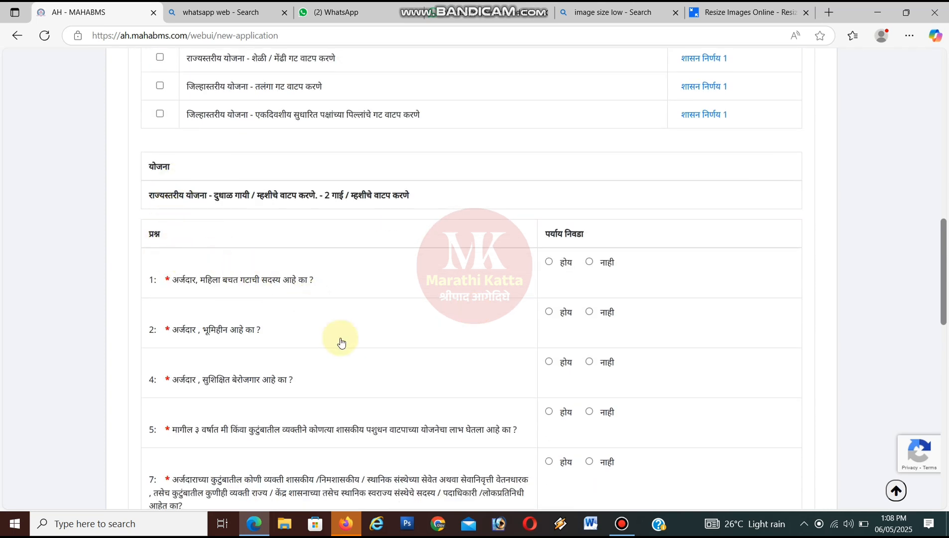
{"action": "scroll", "coordinate": [341, 342], "scroll_direction": "down", "scroll_amount": 1}
{"action": "scroll", "coordinate": [348, 298], "scroll_direction": "down", "scroll_amount": 2}
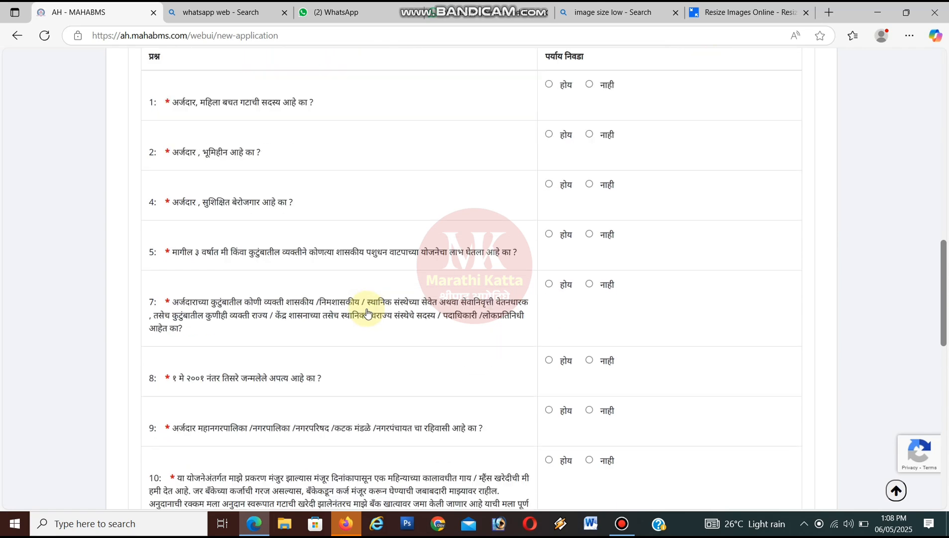
{"action": "scroll", "coordinate": [368, 312], "scroll_direction": "down", "scroll_amount": 4}
{"action": "scroll", "coordinate": [368, 312], "scroll_direction": "down", "scroll_amount": 5}
{"action": "scroll", "coordinate": [440, 261], "scroll_direction": "up", "scroll_amount": 10}
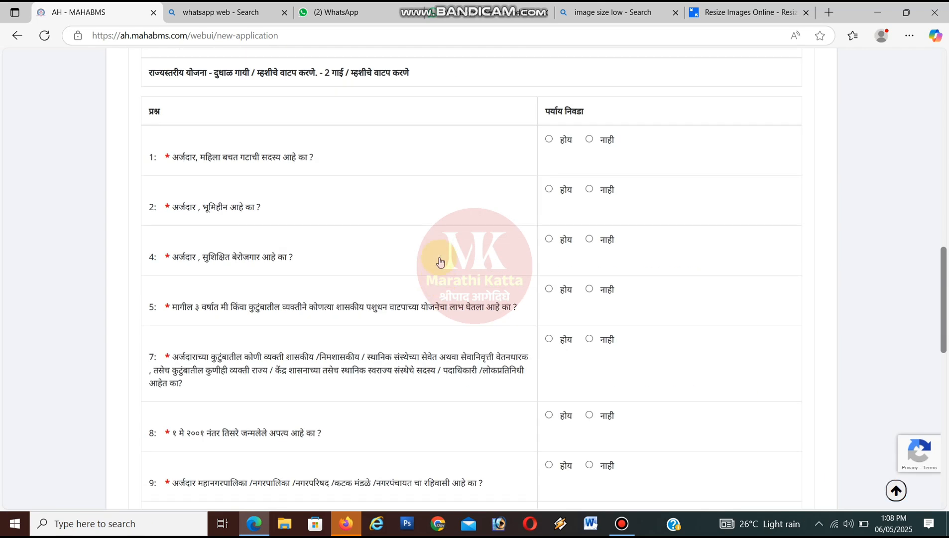
{"action": "scroll", "coordinate": [439, 261], "scroll_direction": "up", "scroll_amount": 1}
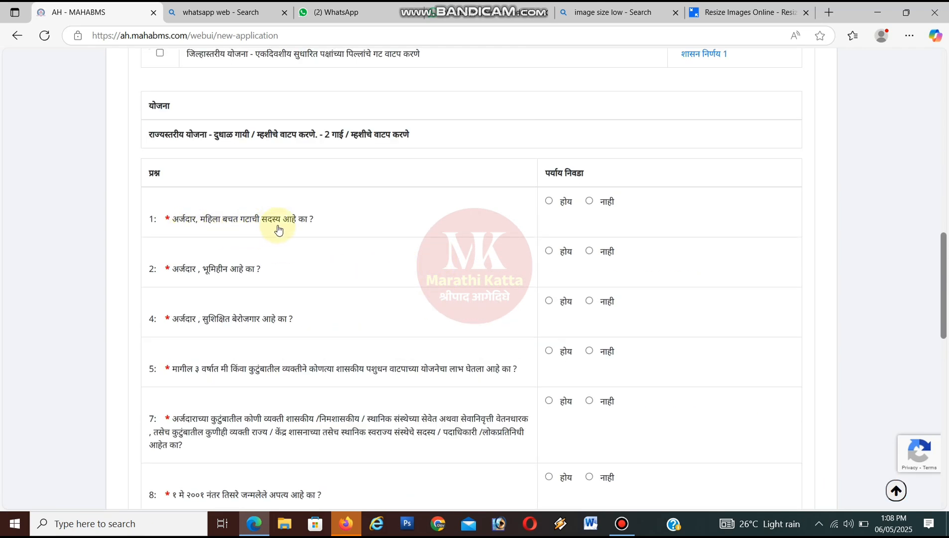
Step: Answer नाही to eligibility questions 1 to 5 and question 7
{"action": "left_click", "coordinate": [590, 201]}
{"action": "left_click", "coordinate": [589, 251]}
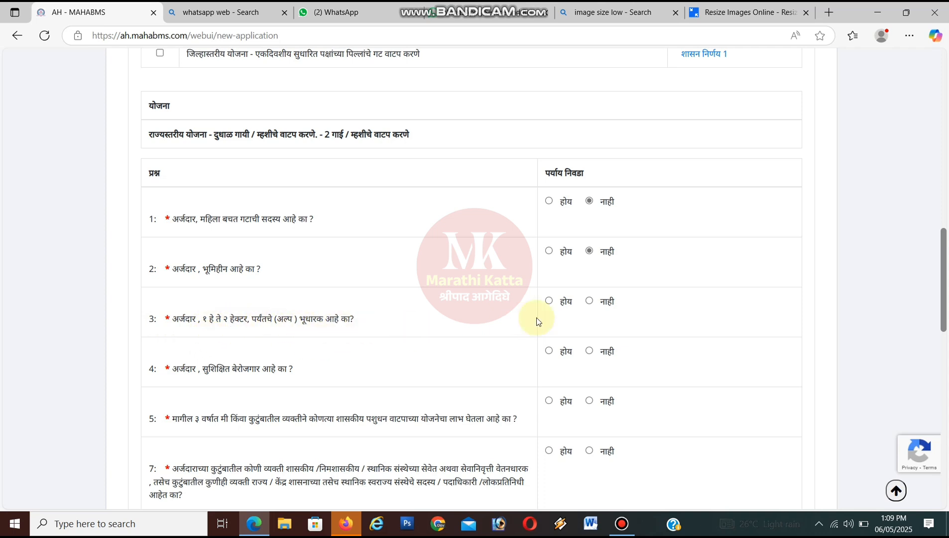
{"action": "left_click", "coordinate": [590, 300]}
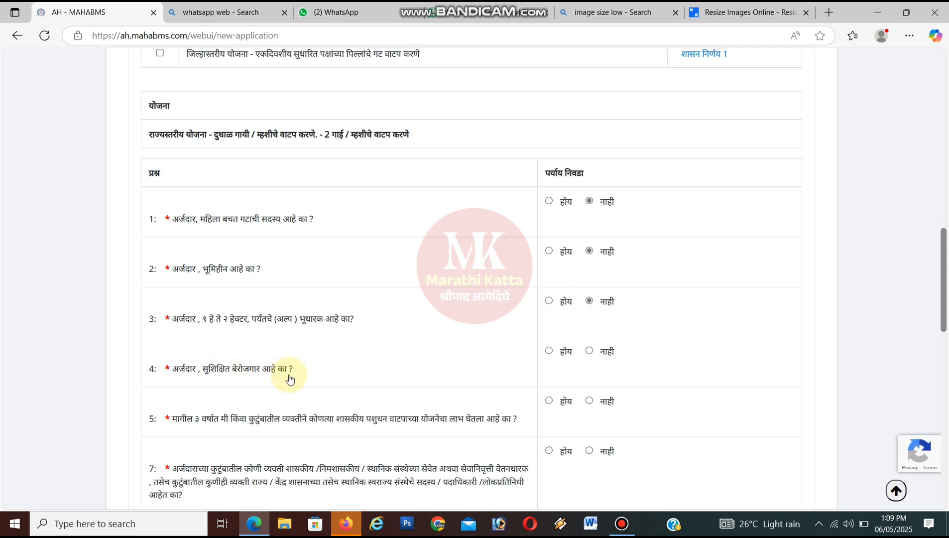
{"action": "left_click", "coordinate": [589, 351]}
{"action": "scroll", "coordinate": [307, 418], "scroll_direction": "down", "scroll_amount": 1}
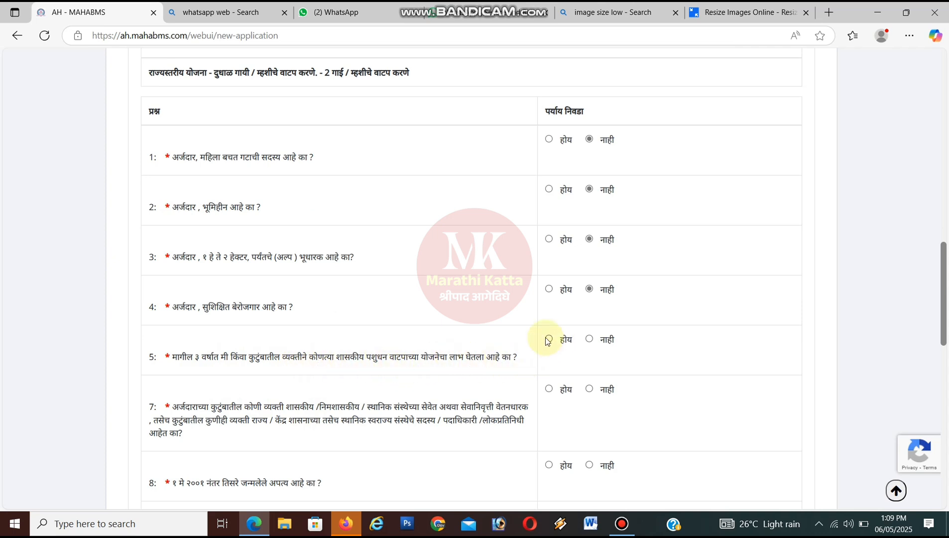
{"action": "left_click", "coordinate": [589, 339]}
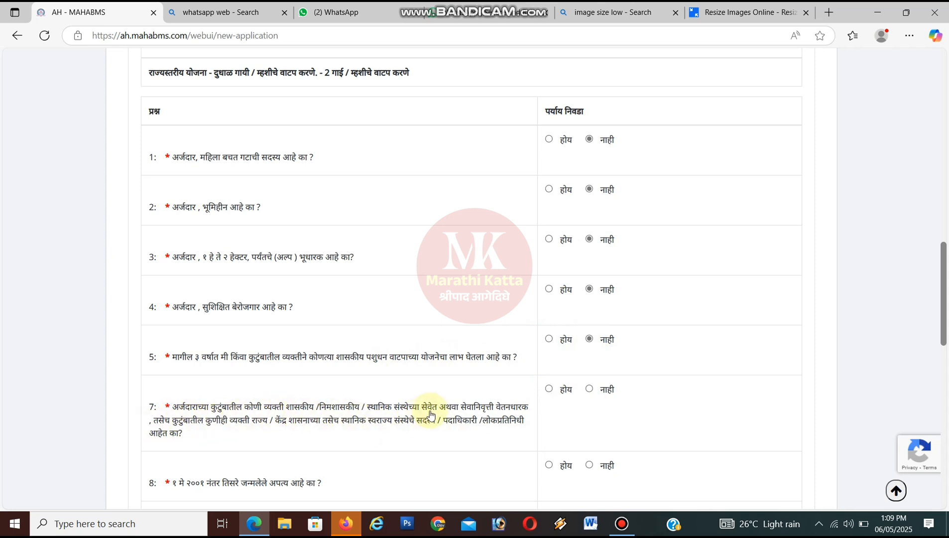
{"action": "left_click", "coordinate": [590, 388]}
Step: Answer नाही to eligibility questions 8 and 9, and होय to the purchase undertaking in question 10
{"action": "scroll", "coordinate": [434, 438], "scroll_direction": "down", "scroll_amount": 2}
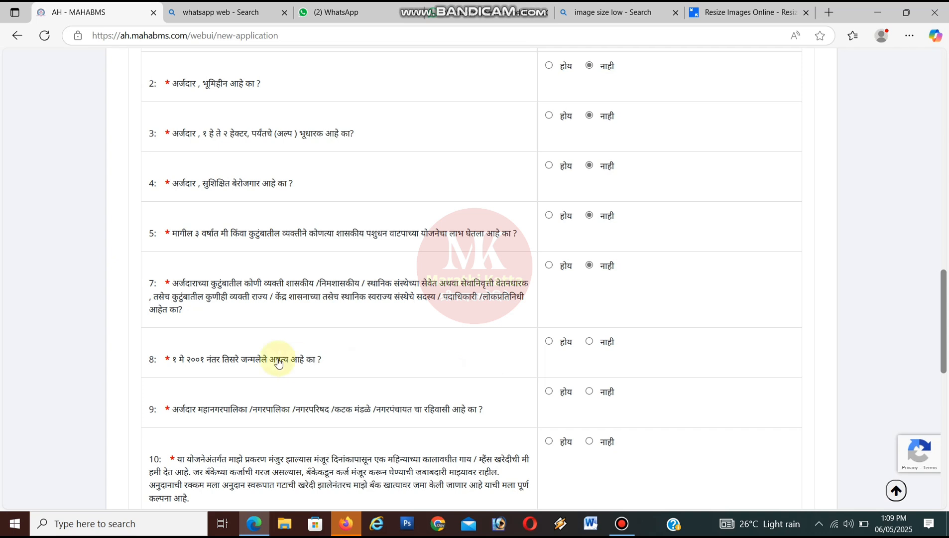
{"action": "left_click", "coordinate": [589, 340]}
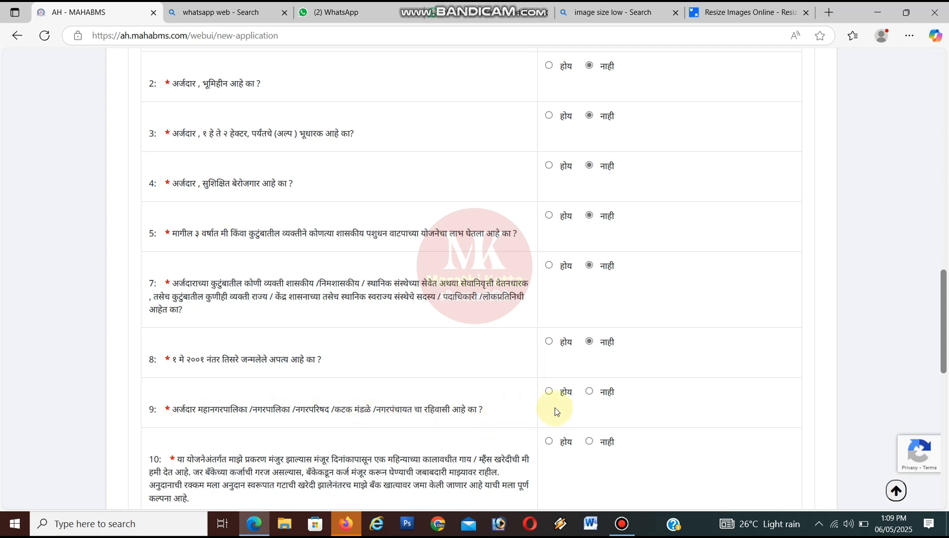
{"action": "left_click", "coordinate": [589, 392]}
{"action": "scroll", "coordinate": [356, 427], "scroll_direction": "down", "scroll_amount": 3}
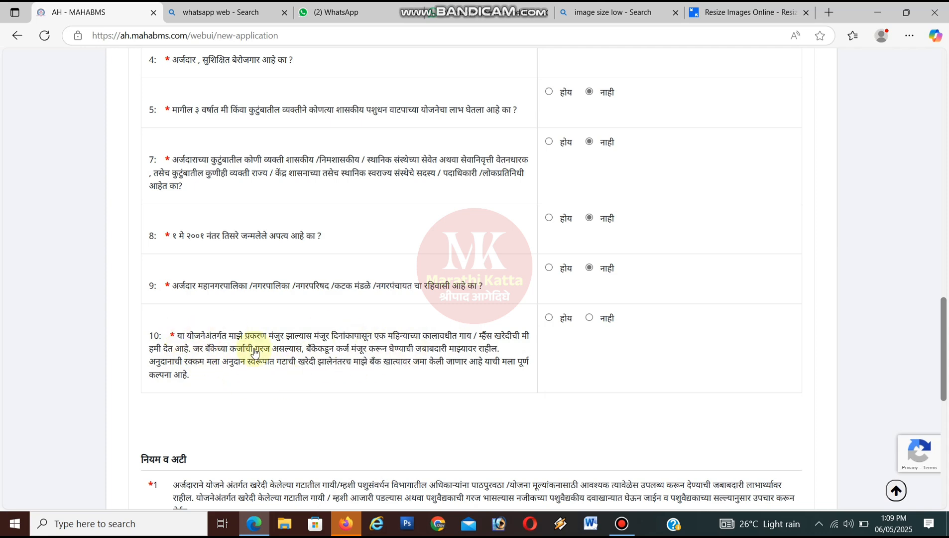
{"action": "left_click", "coordinate": [548, 317]}
Step: Accept the scheme's terms and conditions (वरील नियम व अटी मला मान्य आहेत) and proceed to the application preview
{"action": "scroll", "coordinate": [432, 396], "scroll_direction": "down", "scroll_amount": 2}
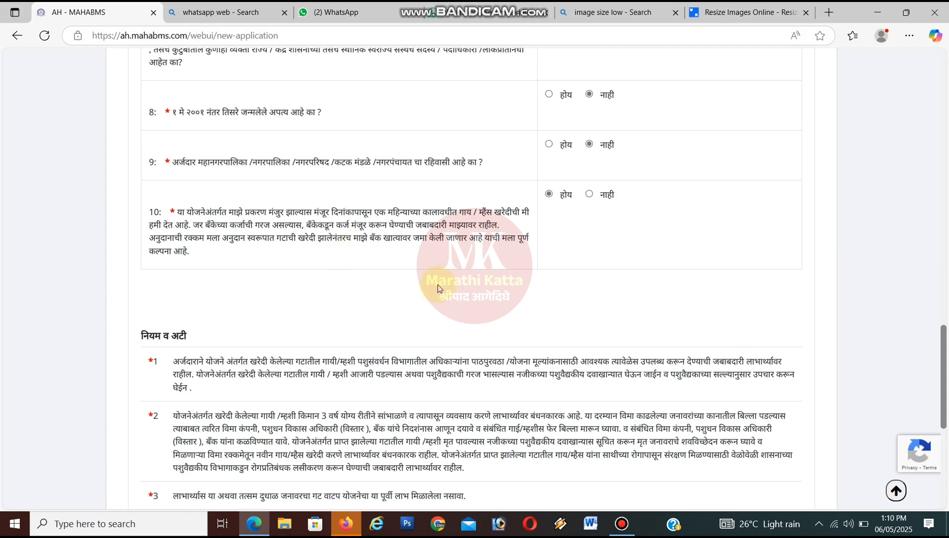
{"action": "scroll", "coordinate": [489, 255], "scroll_direction": "down", "scroll_amount": 4}
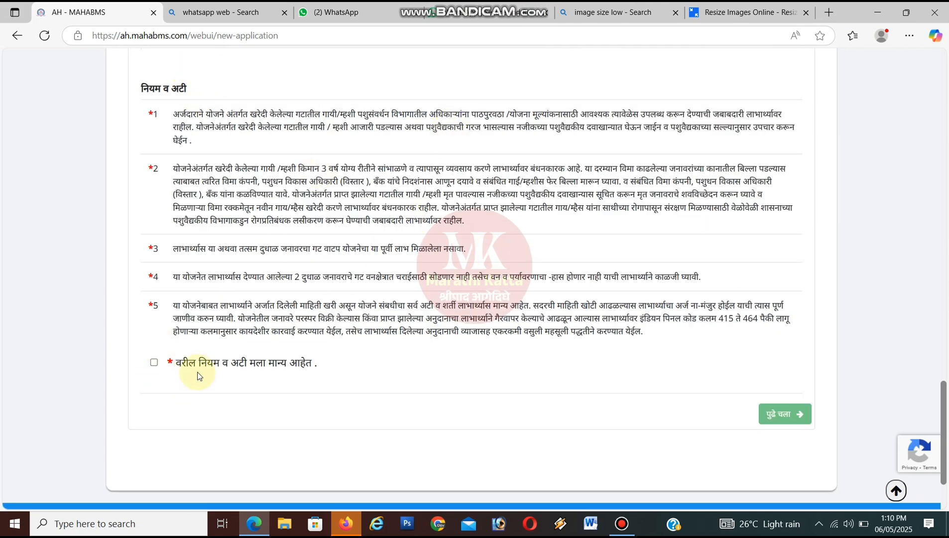
{"action": "left_click", "coordinate": [154, 362]}
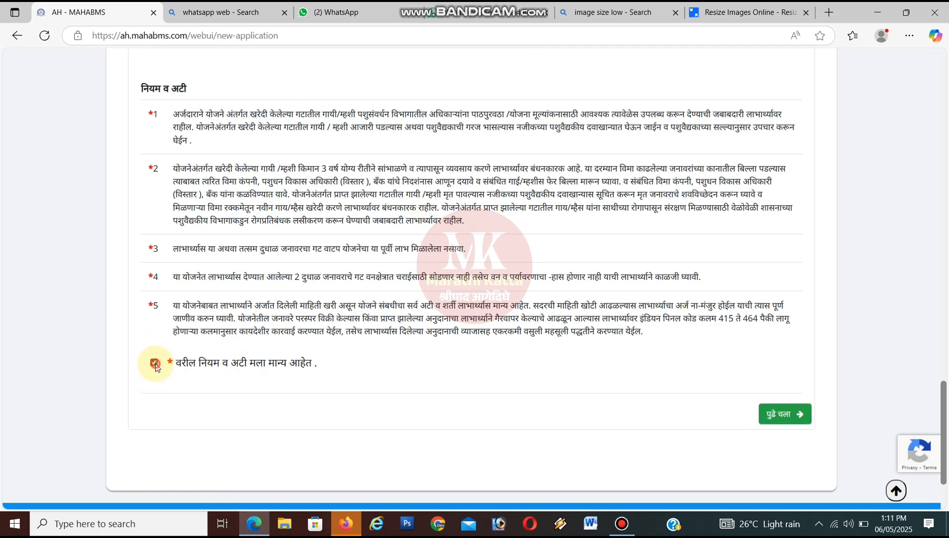
{"action": "left_click", "coordinate": [778, 416]}
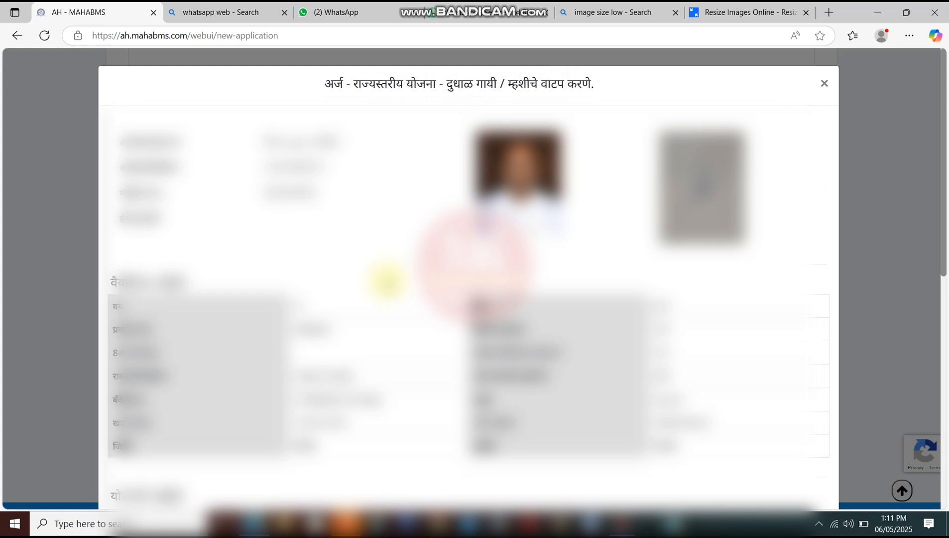
Step: Check the application preview and save the application, agreeing to the no-further-changes declaration (मला मान्य आहे)
{"action": "scroll", "coordinate": [417, 304], "scroll_direction": "down", "scroll_amount": 10}
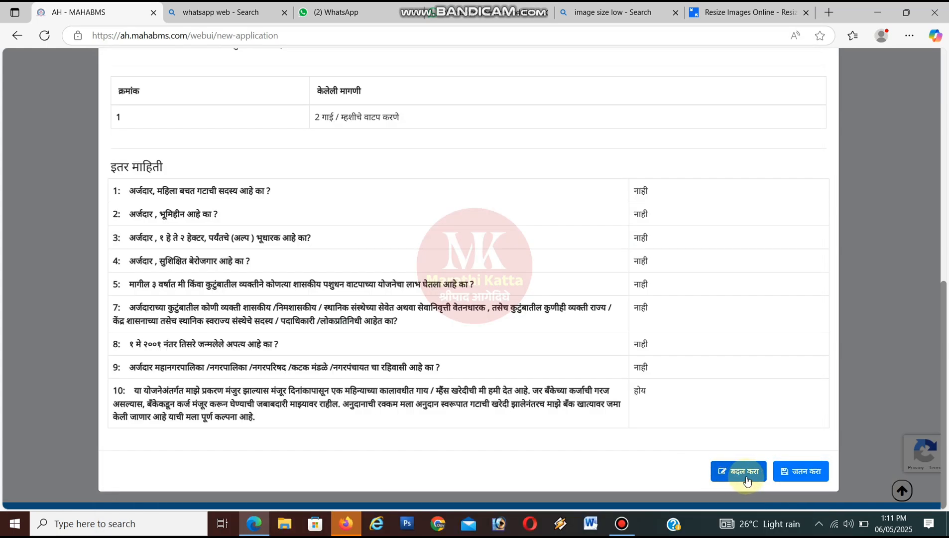
{"action": "left_click", "coordinate": [803, 477]}
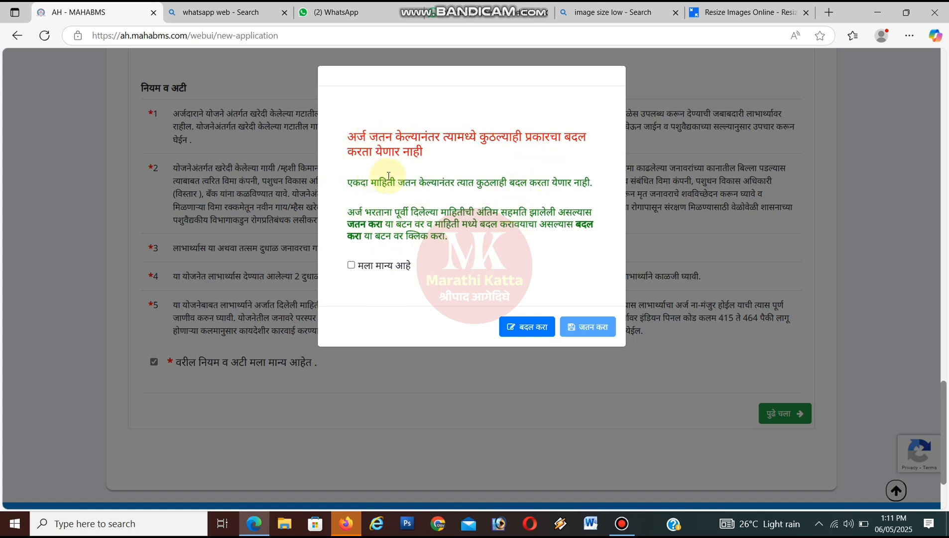
{"action": "left_click", "coordinate": [351, 266]}
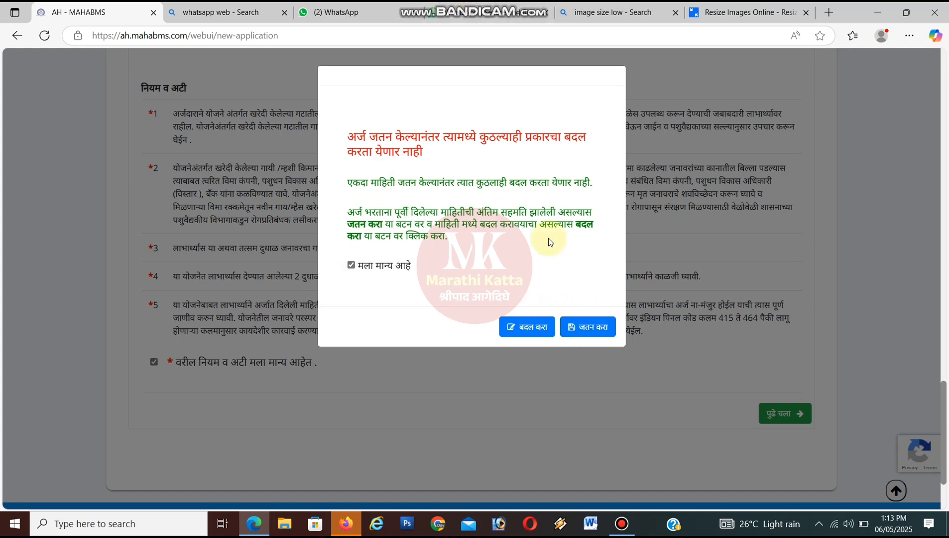
{"action": "left_click", "coordinate": [601, 327]}
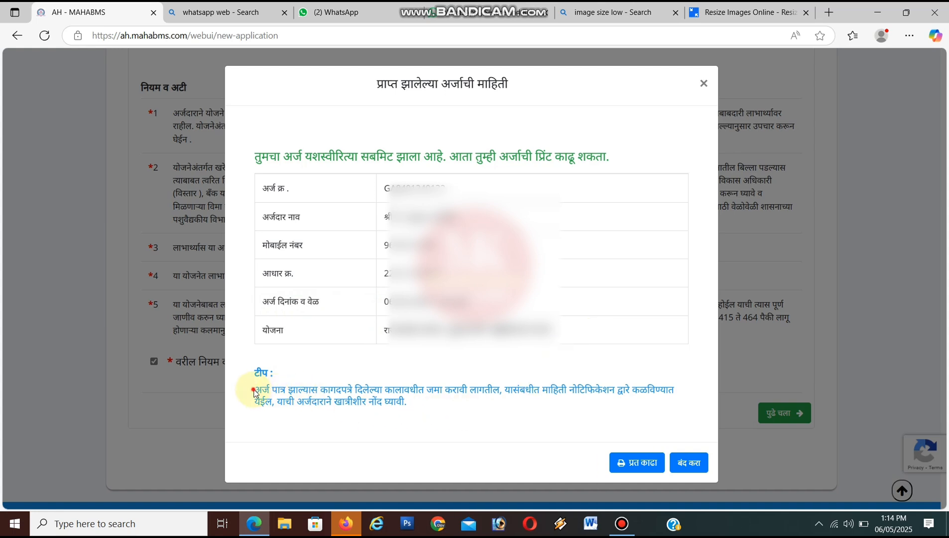
Step: Highlight the note about submitting documents, print the application receipt, and close the receipt dialog
{"action": "left_click_drag", "start_coordinate": [254, 393], "coordinate": [360, 416]}
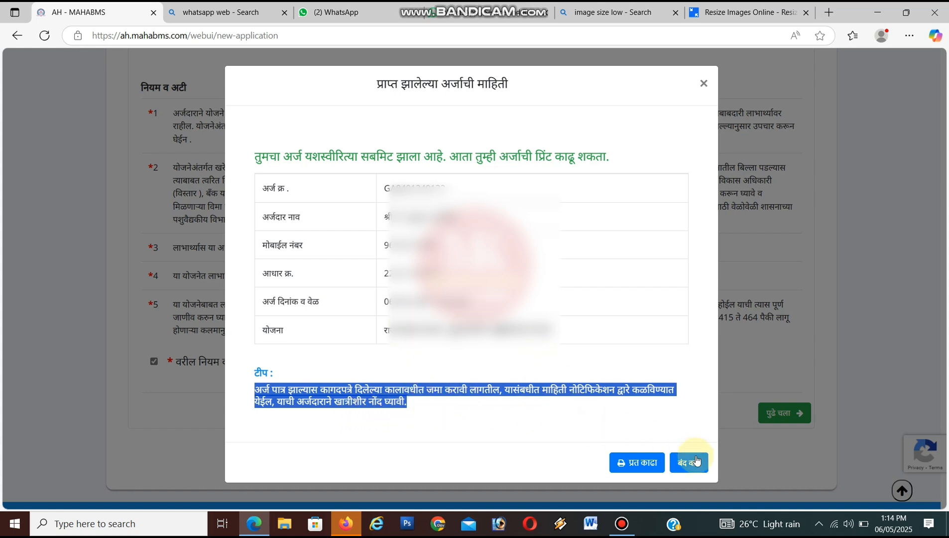
{"action": "left_click", "coordinate": [645, 465]}
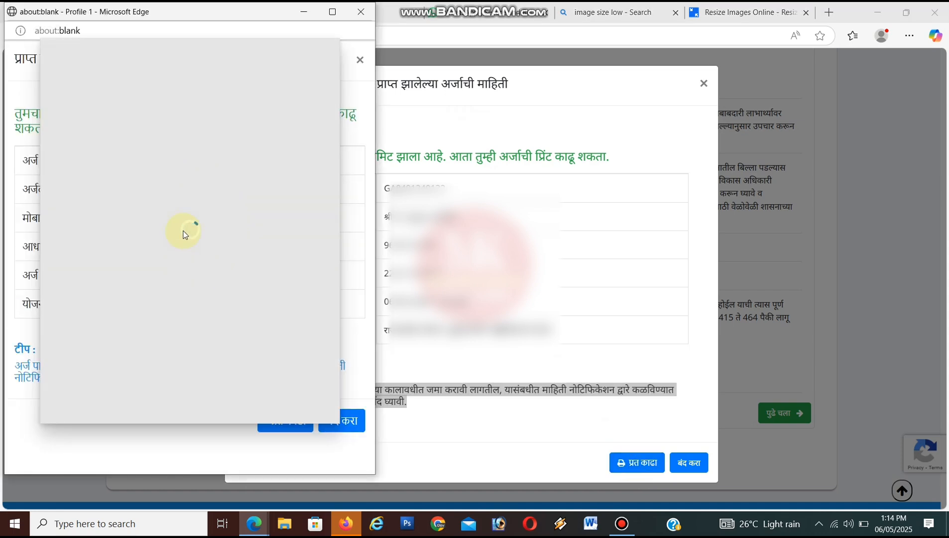
{"action": "left_click", "coordinate": [748, 503]}
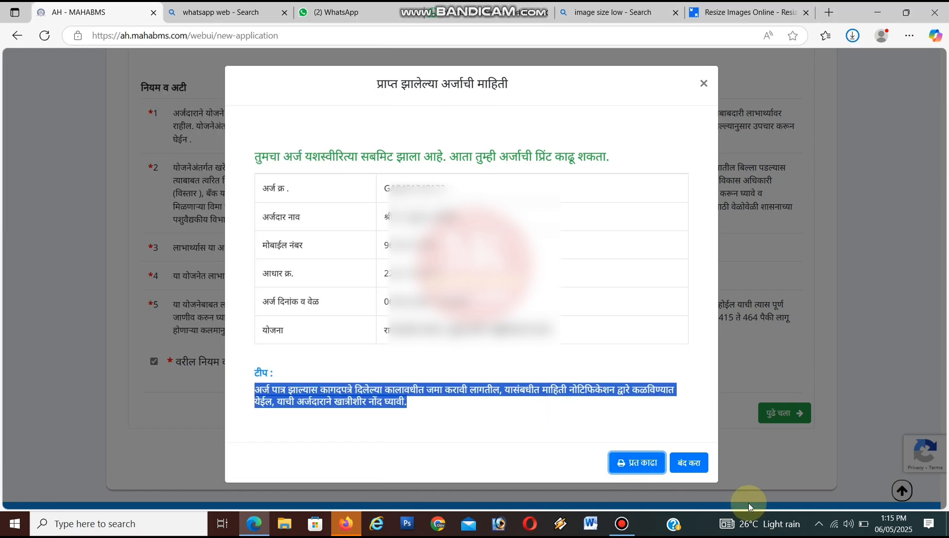
{"action": "left_click", "coordinate": [689, 463]}
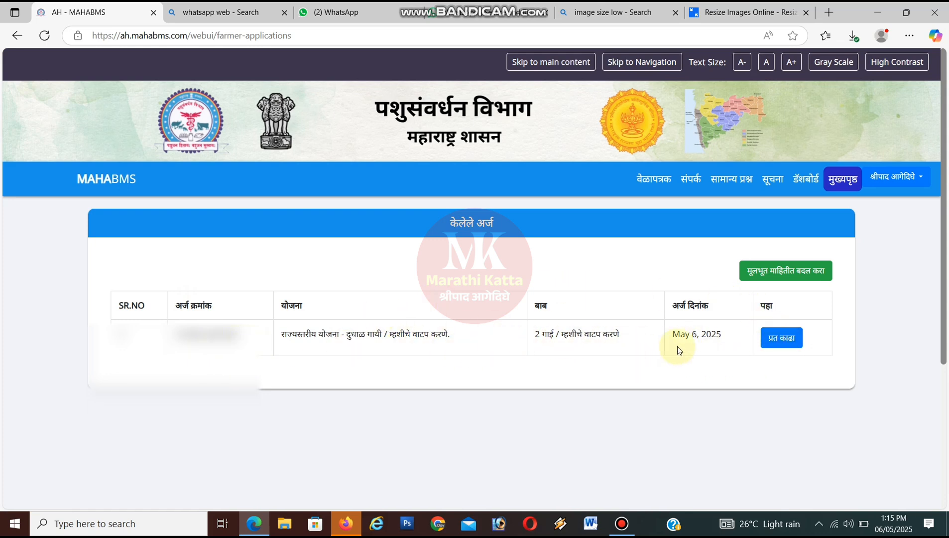
Step: Return to the site's home page and view the login page for submitted applications (केलेले अर्ज)
{"action": "key", "text": "alt+Left"}
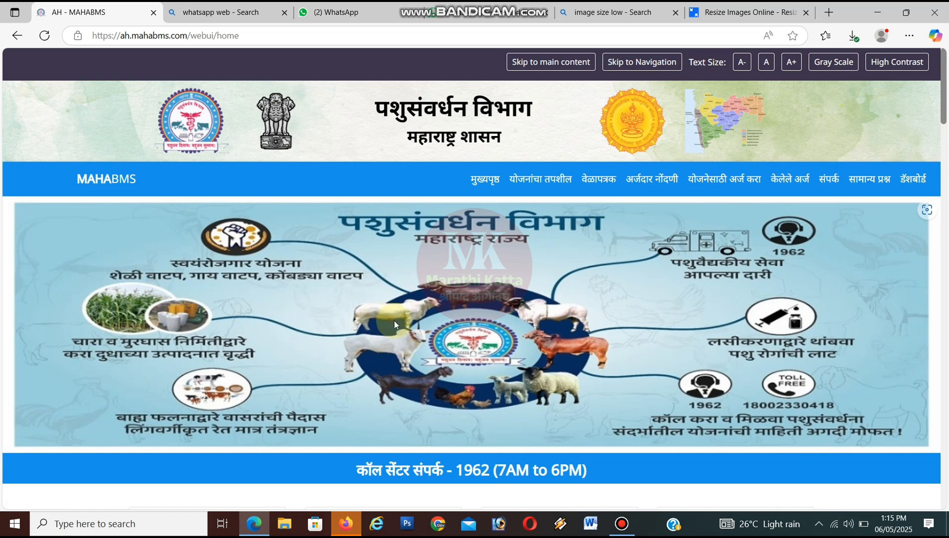
{"action": "left_click", "coordinate": [780, 179]}
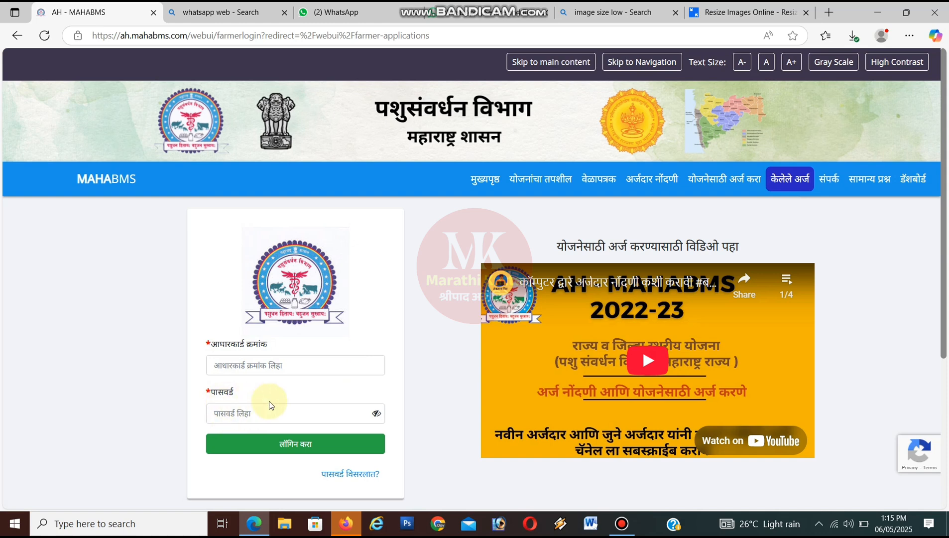
{"action": "scroll", "coordinate": [317, 405], "scroll_direction": "down", "scroll_amount": 1}
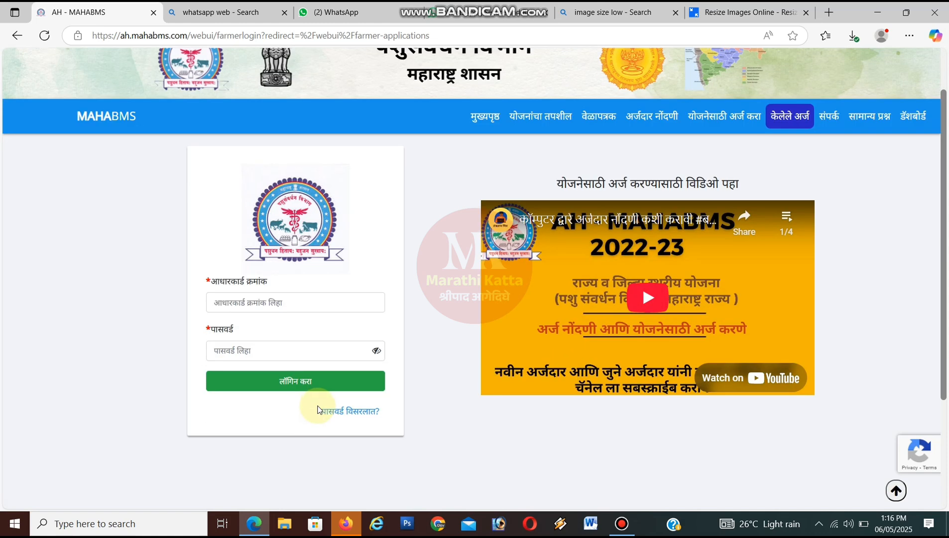
{"action": "scroll", "coordinate": [318, 406], "scroll_direction": "down", "scroll_amount": 1}
{"action": "scroll", "coordinate": [317, 403], "scroll_direction": "up", "scroll_amount": 2}
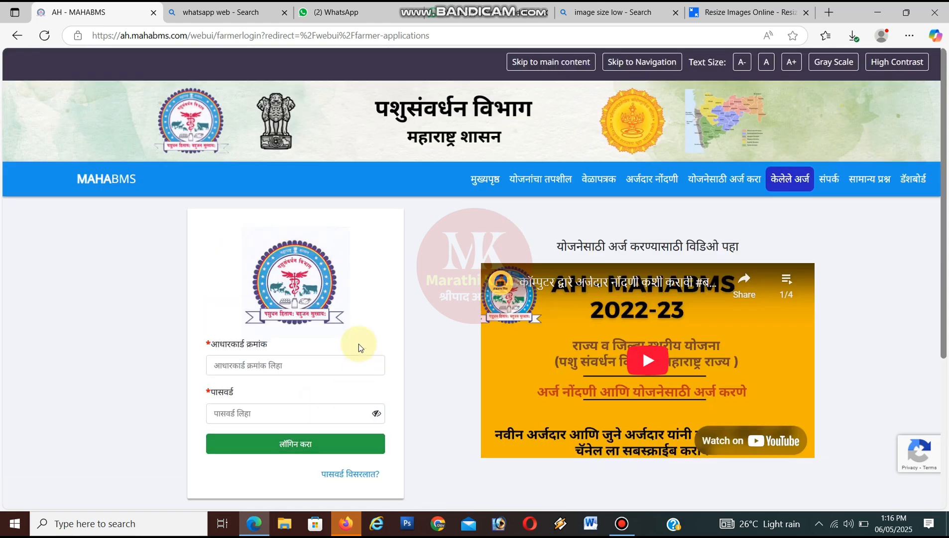